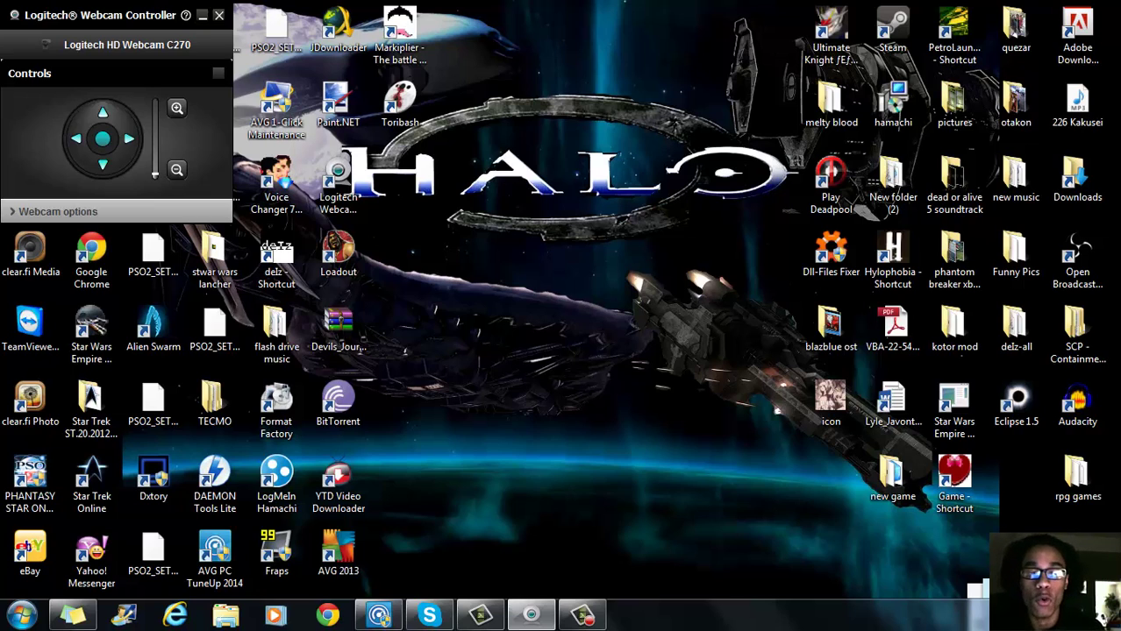
Minimize the webcam controller, open the CaW archive from the kotor mod folder, and browse to its CaW\DATA folder
click(202, 16)
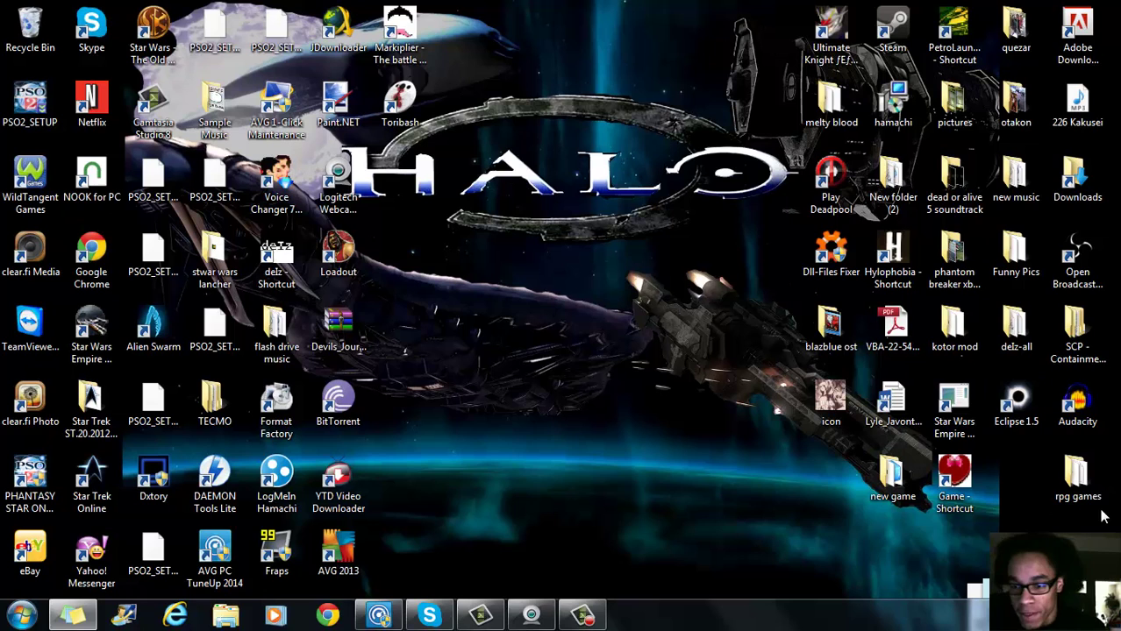
double_click(952, 326)
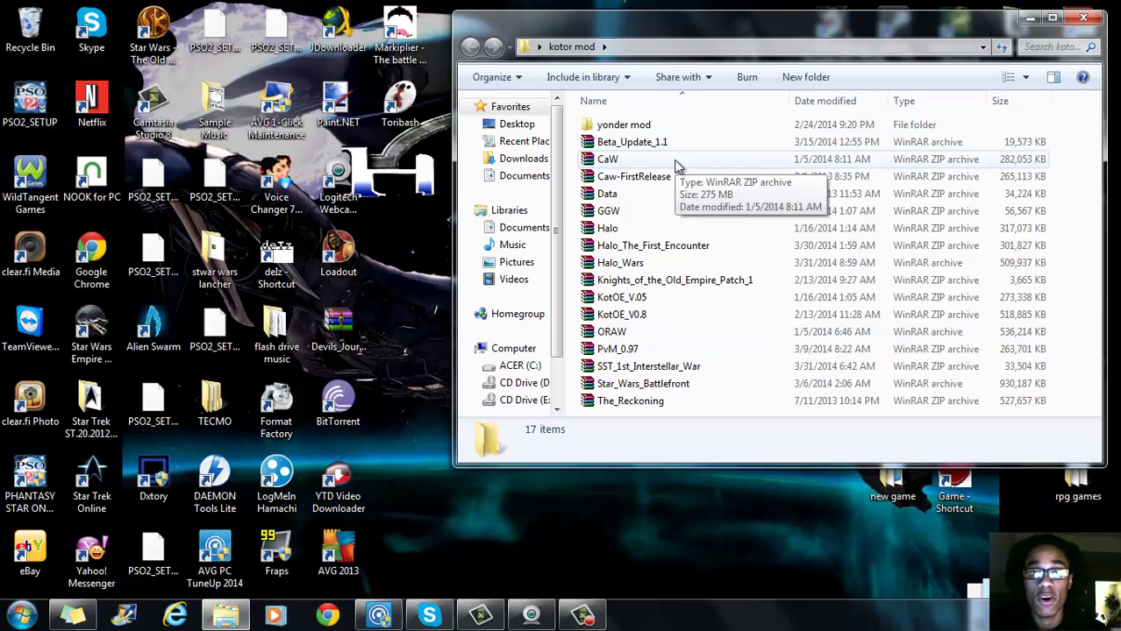
double_click(607, 158)
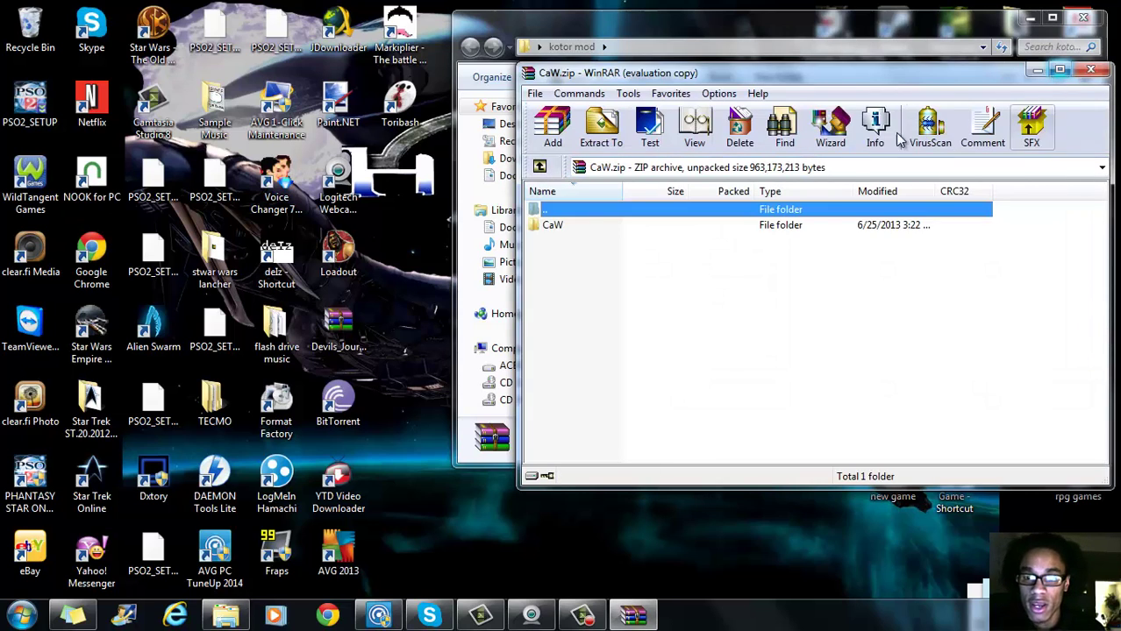
click(928, 214)
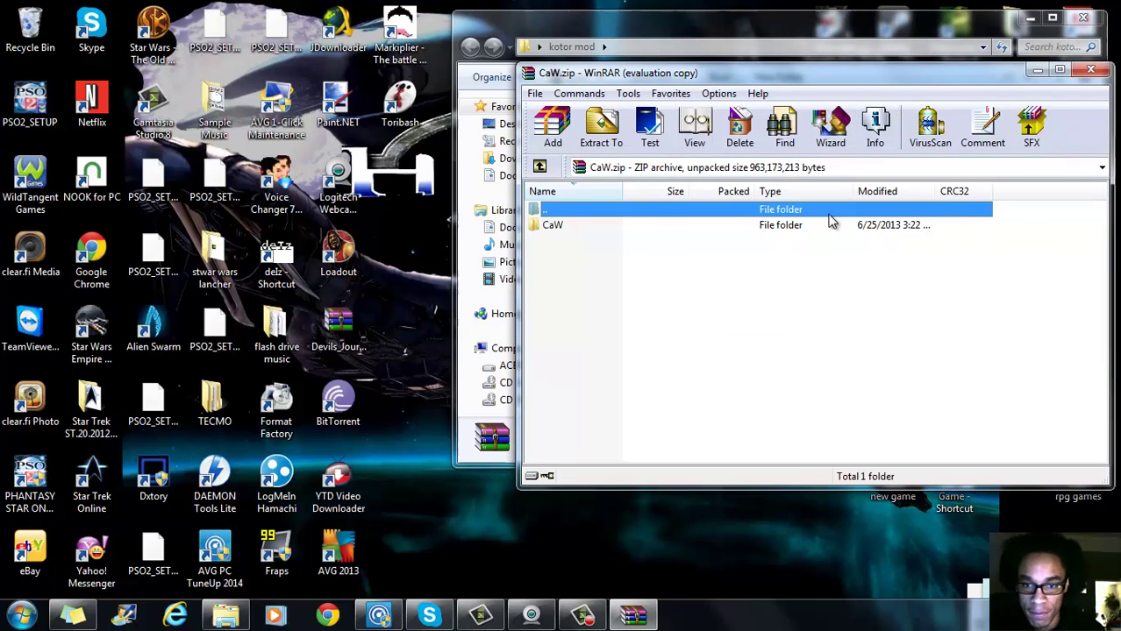
double_click(801, 228)
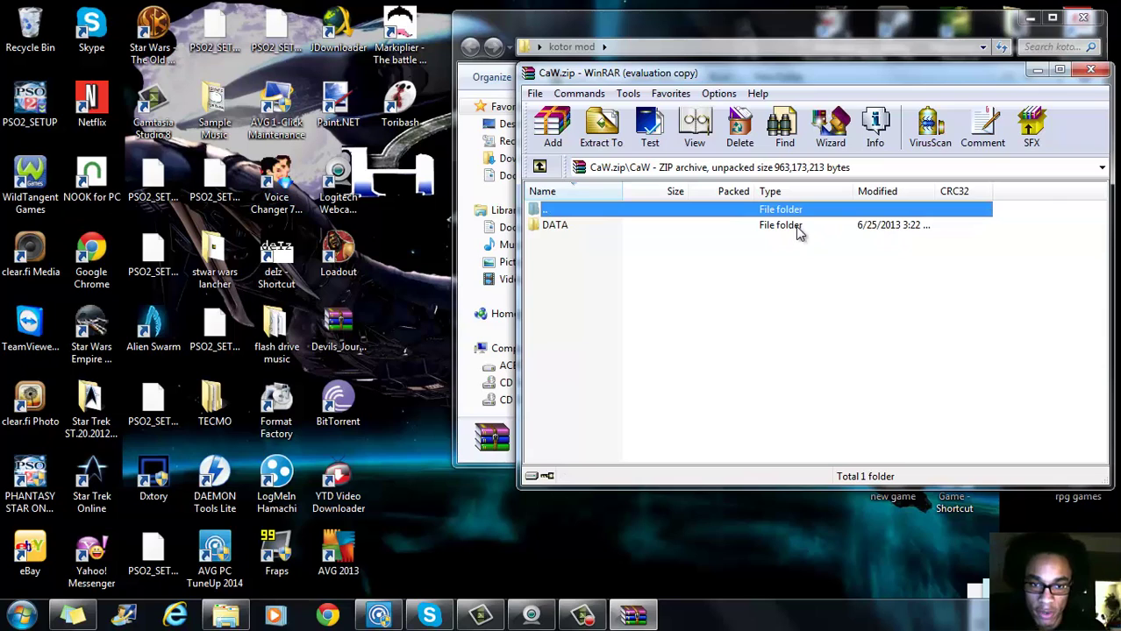
double_click(795, 228)
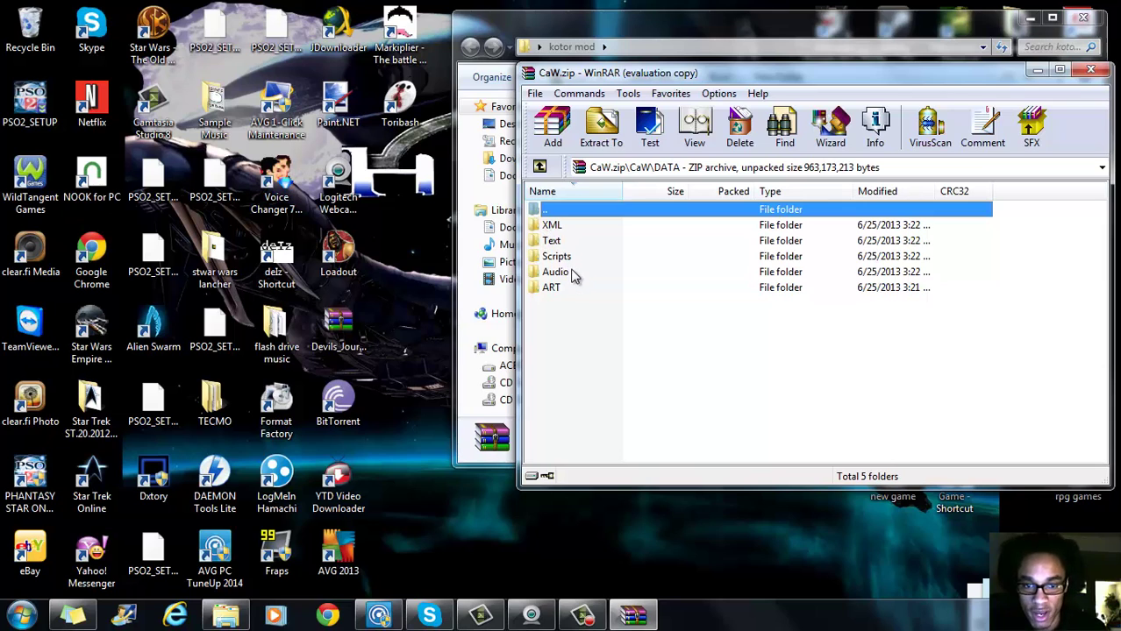
Browse the computer to C:\Program Files (x86)\LucasArts\Star Wars Empire at War Forces of Corruption\Data
click(21, 616)
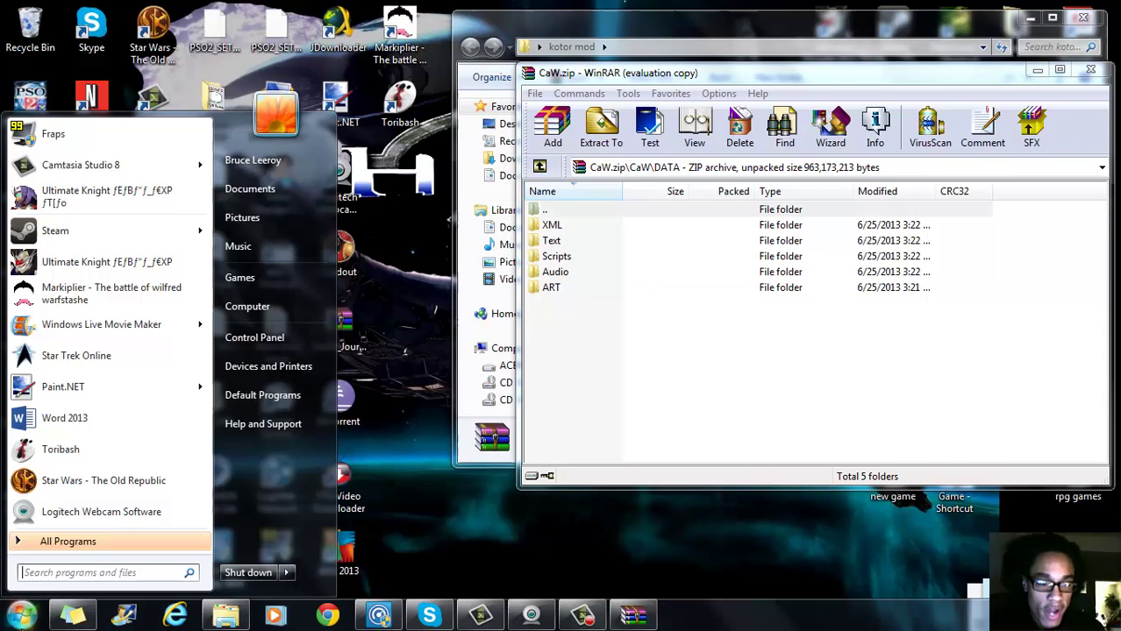
click(248, 314)
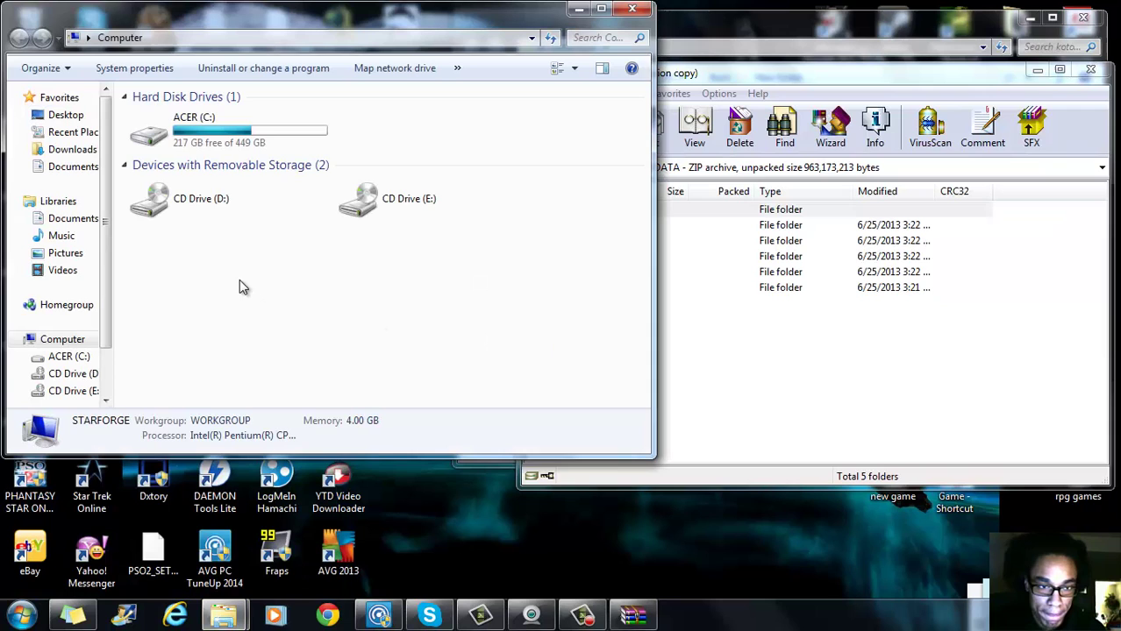
click(213, 143)
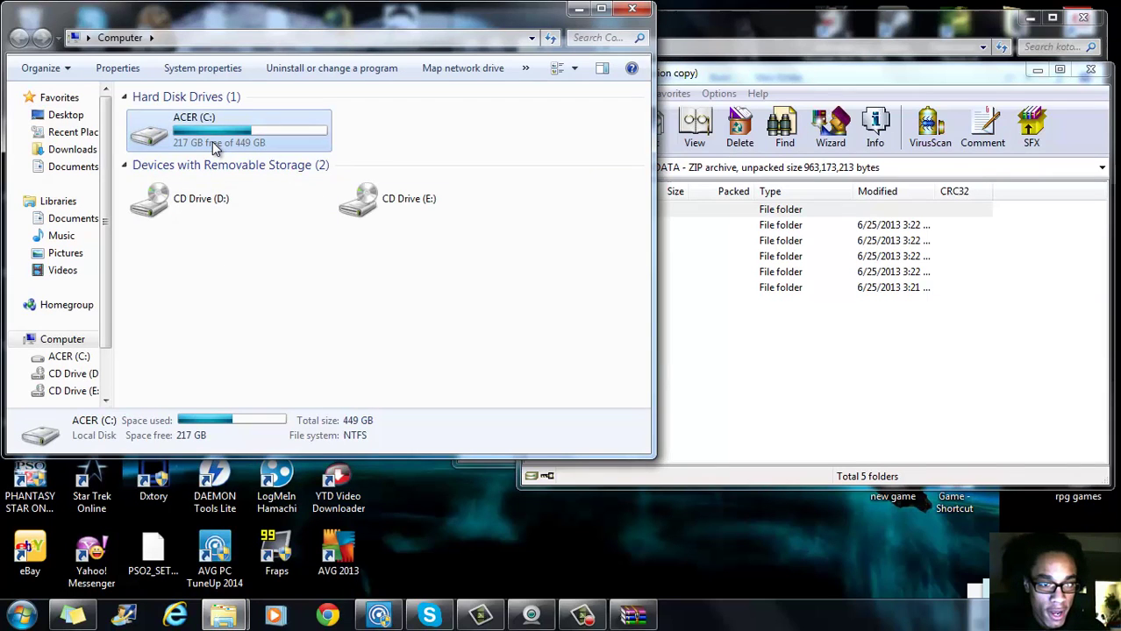
double_click(212, 141)
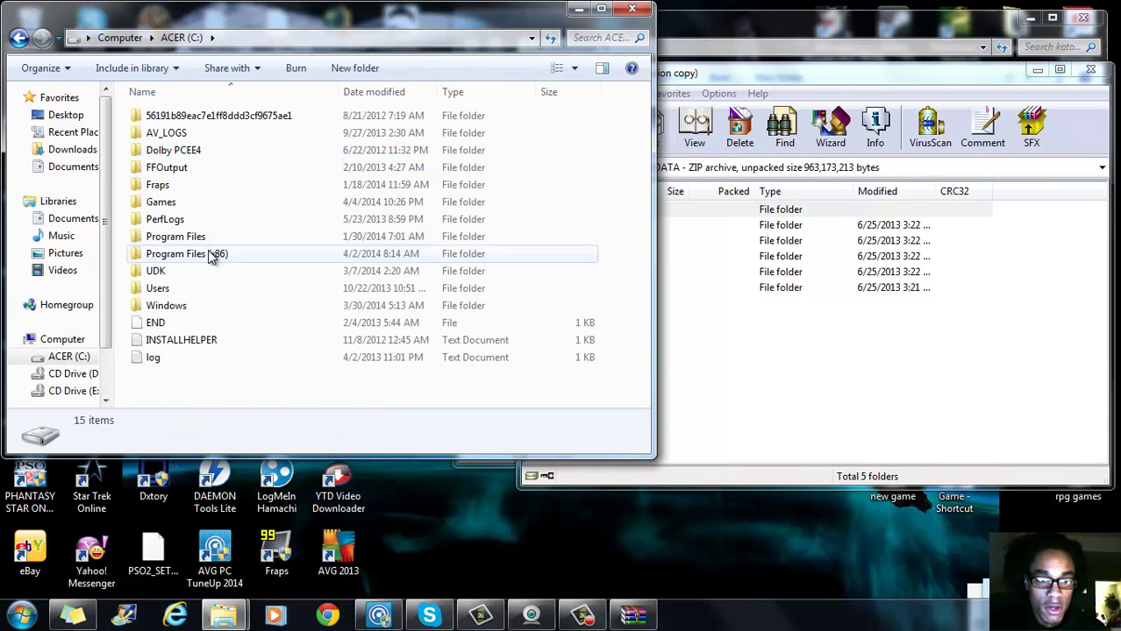
double_click(211, 254)
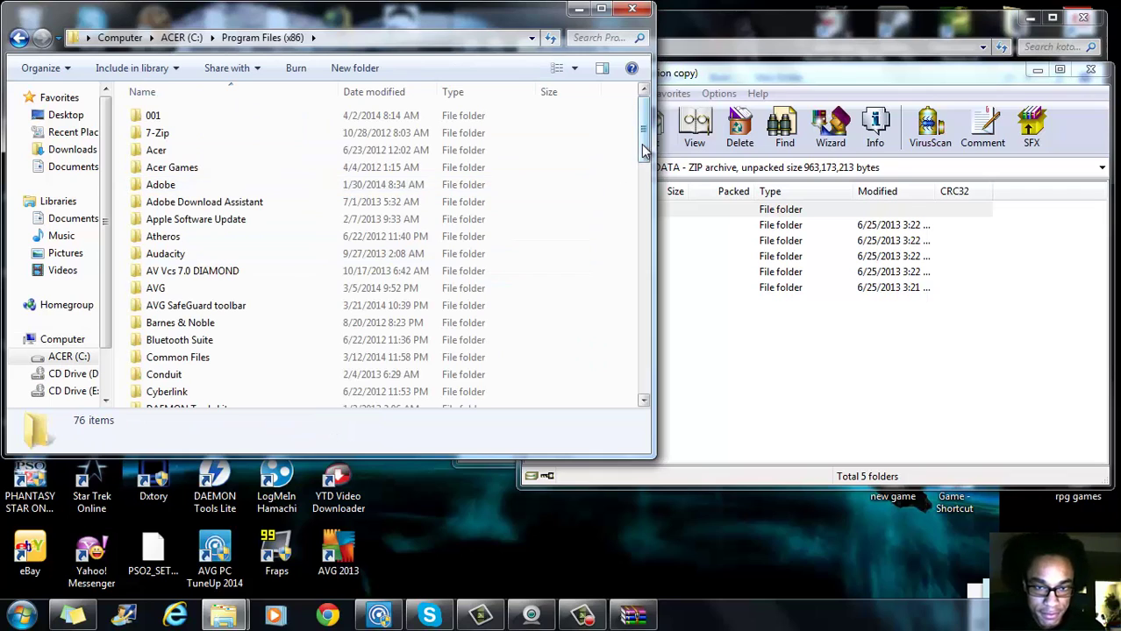
drag(645, 151, 671, 265)
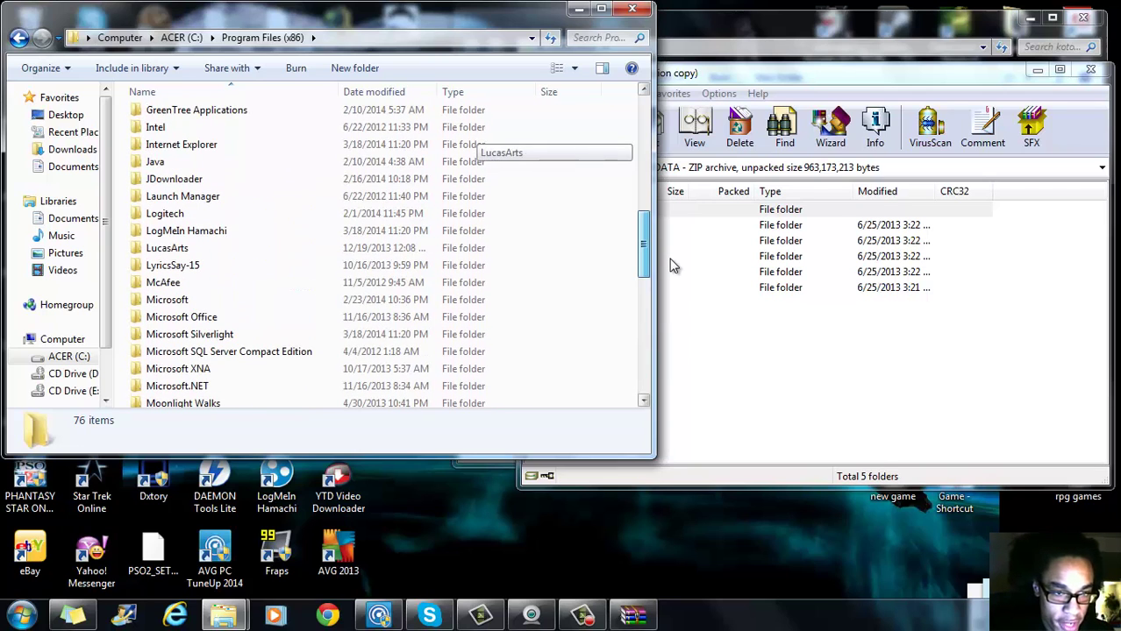
double_click(233, 248)
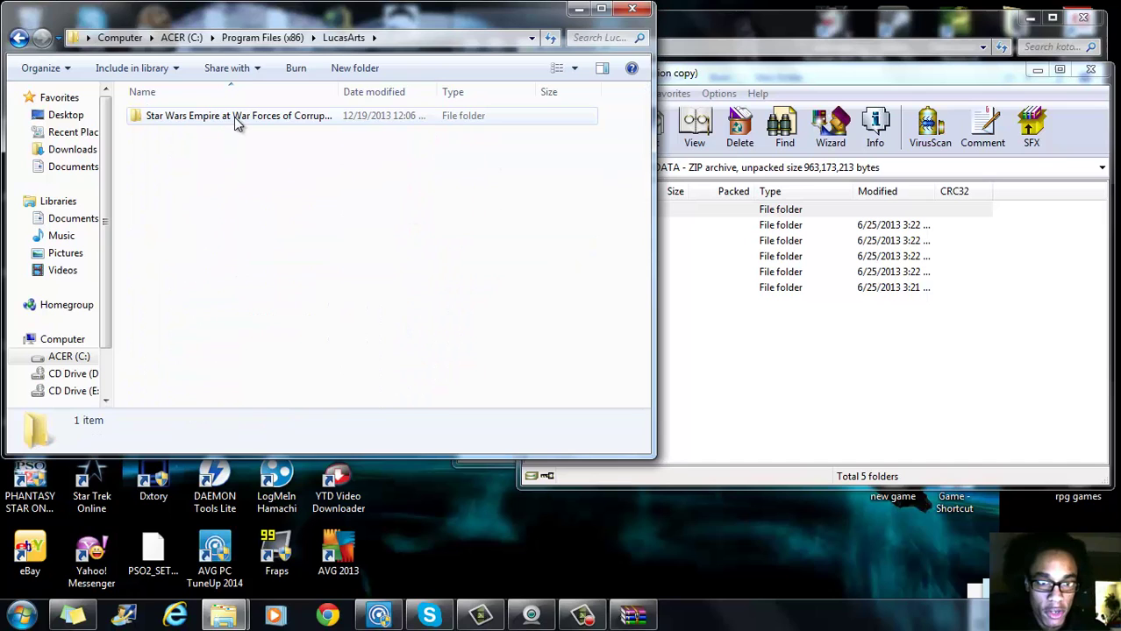
double_click(234, 118)
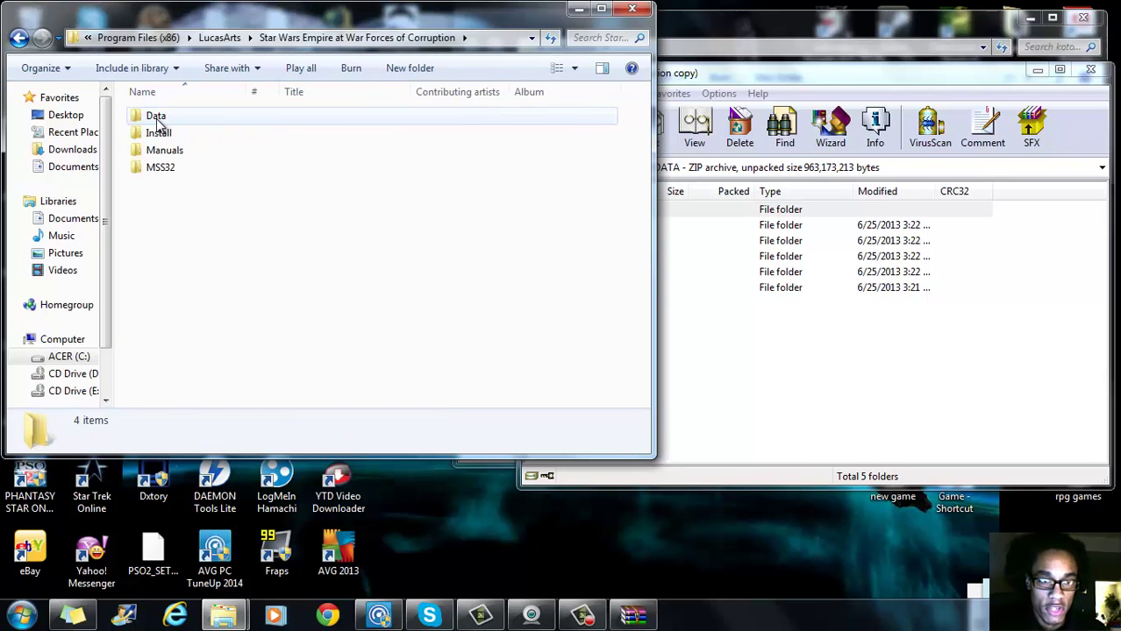
double_click(156, 118)
Open the Text folder in the LucasArts game's Data folder, minimize the kotor mod window, and dismiss the color scheme prompt
click(886, 15)
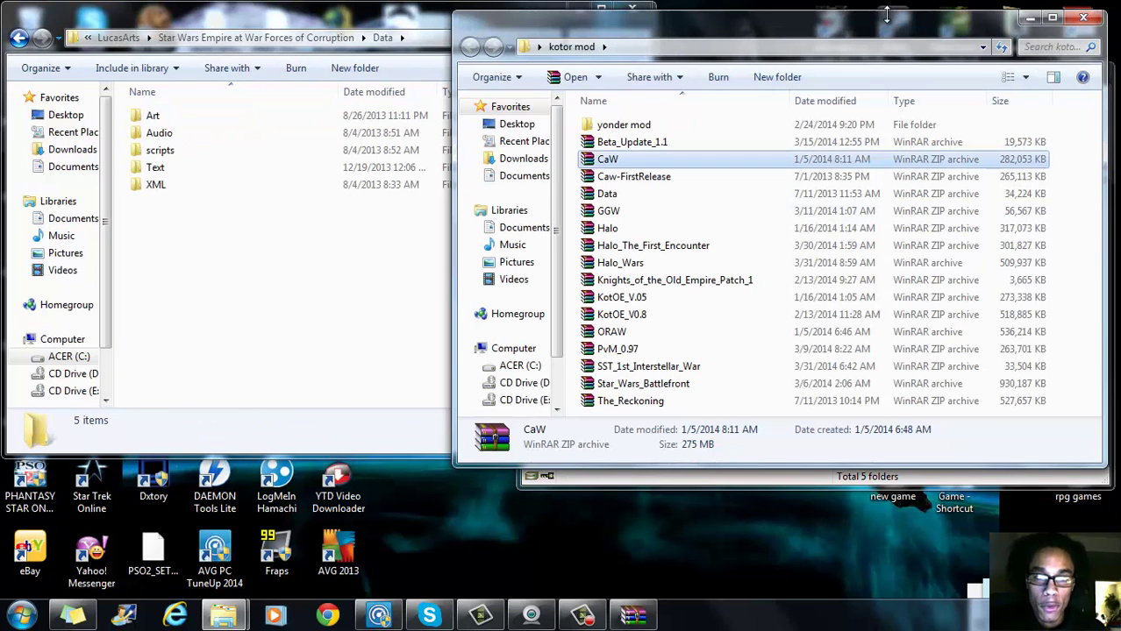
double_click(156, 168)
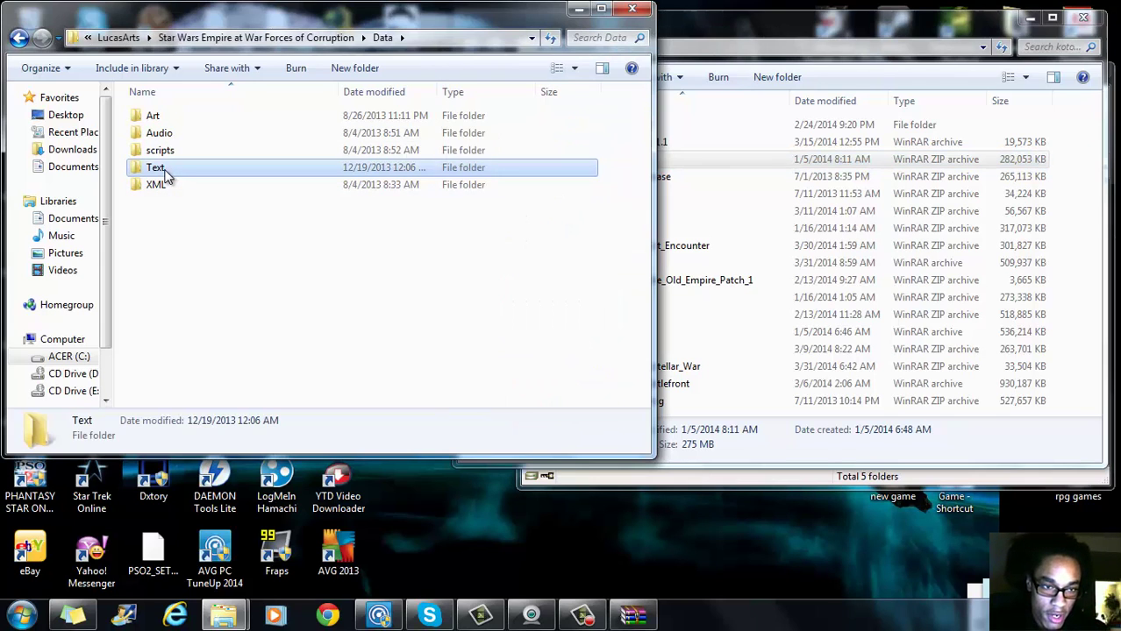
double_click(790, 33)
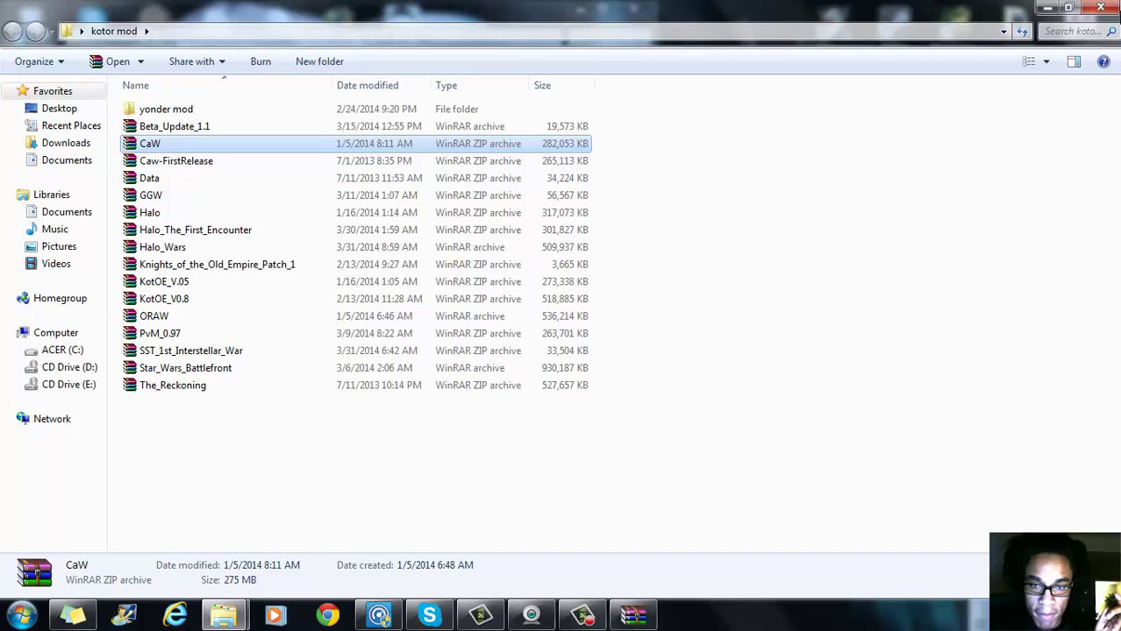
click(1069, 9)
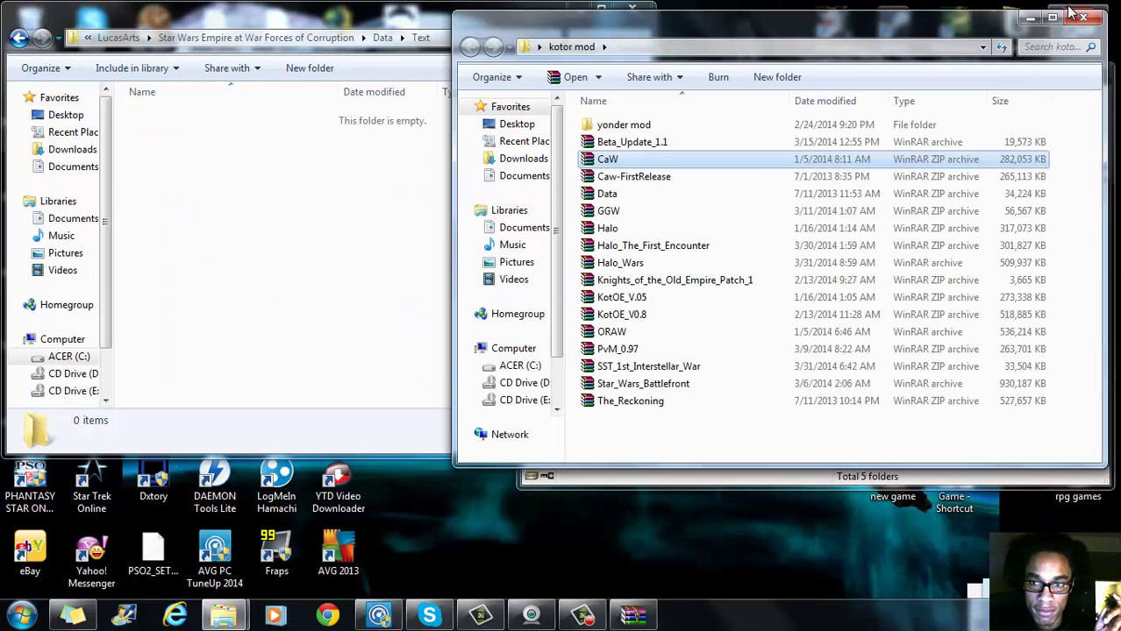
click(1038, 19)
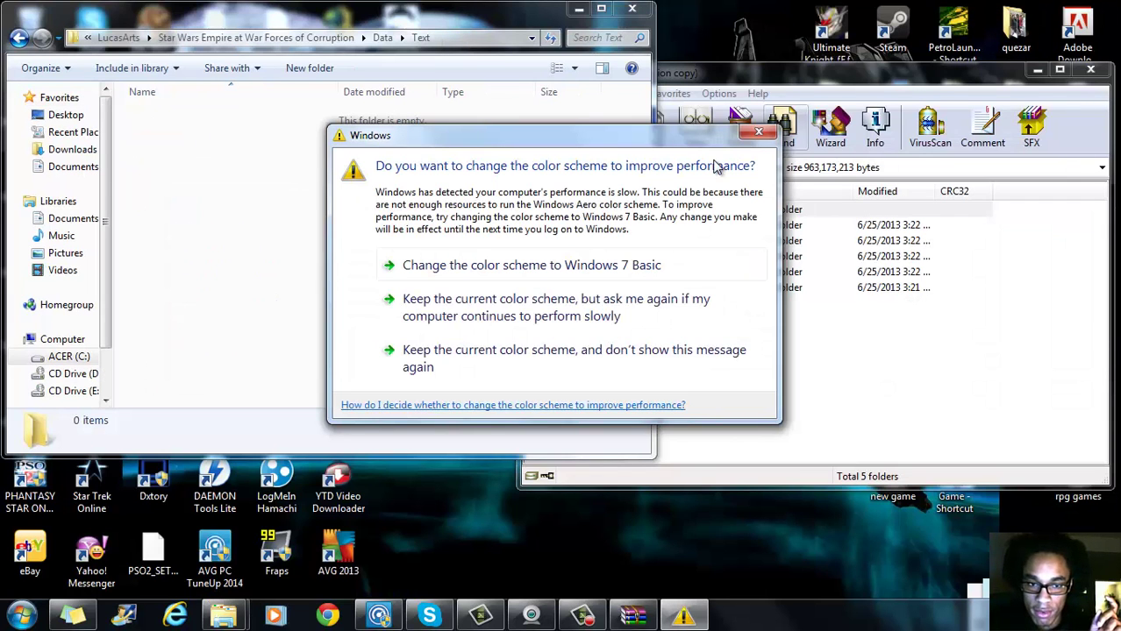
click(759, 135)
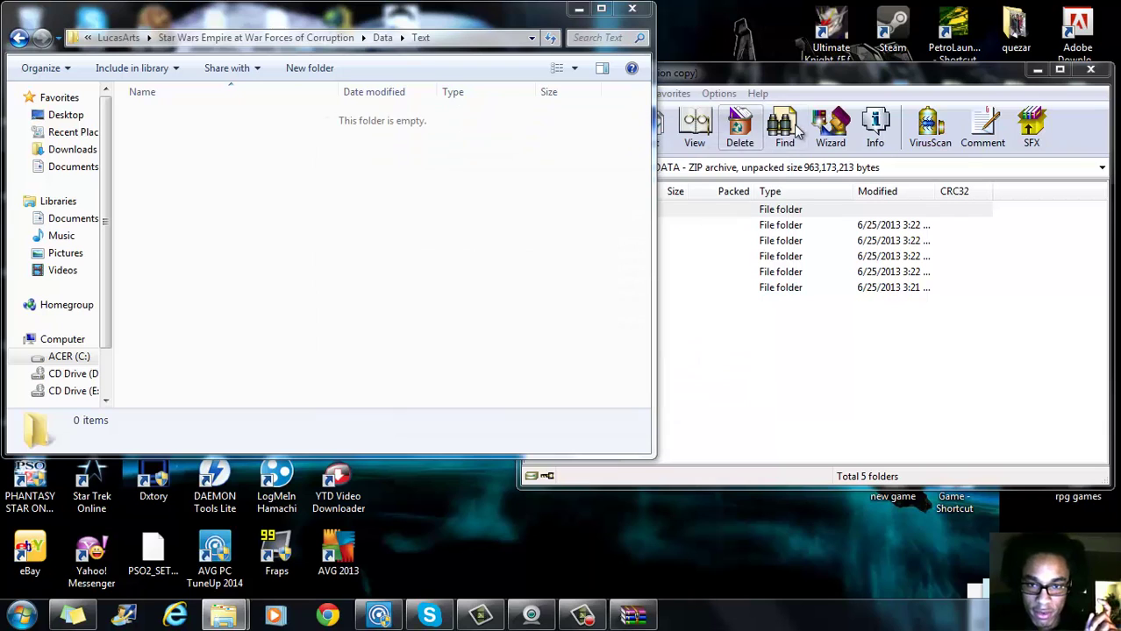
View the contents of the Text folder inside the CaW archive, and return to the archive's DATA folder
click(805, 76)
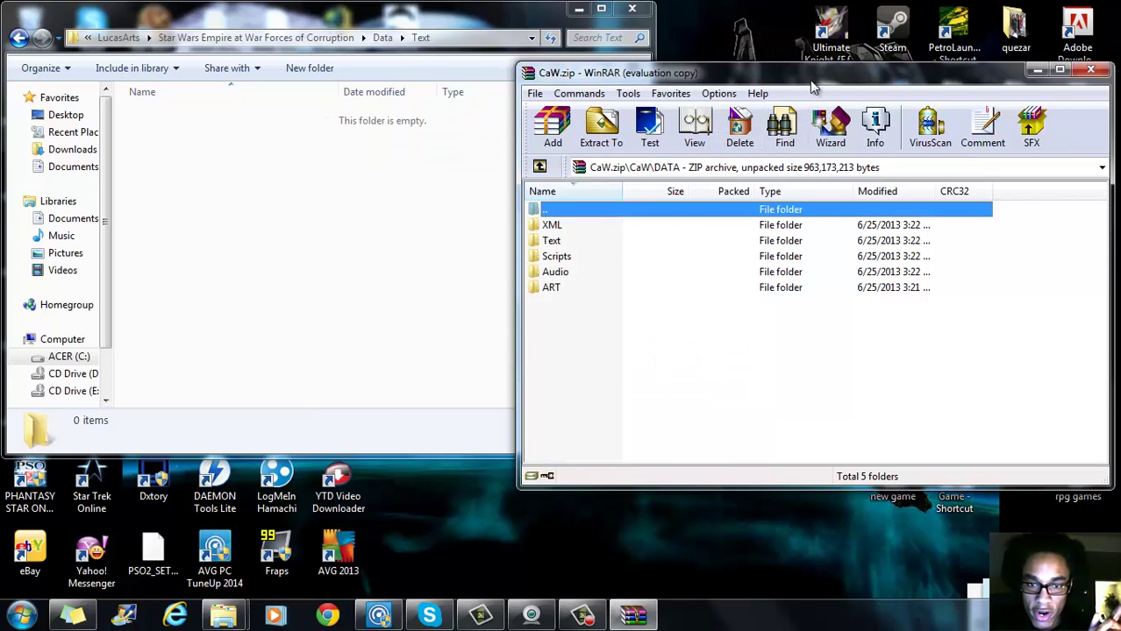
double_click(553, 242)
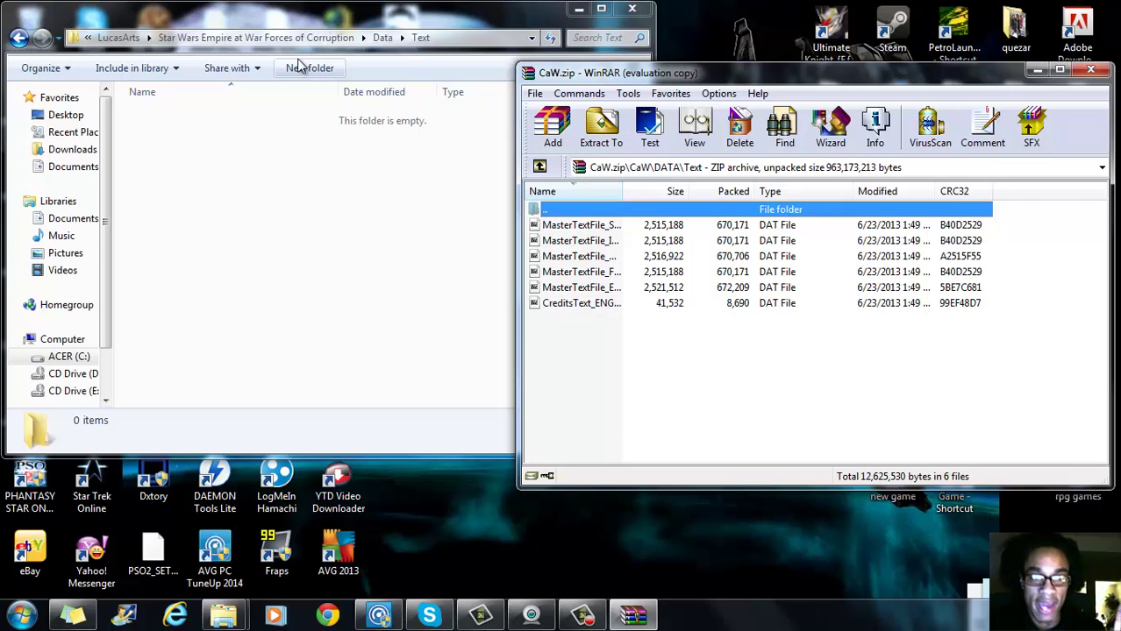
click(540, 167)
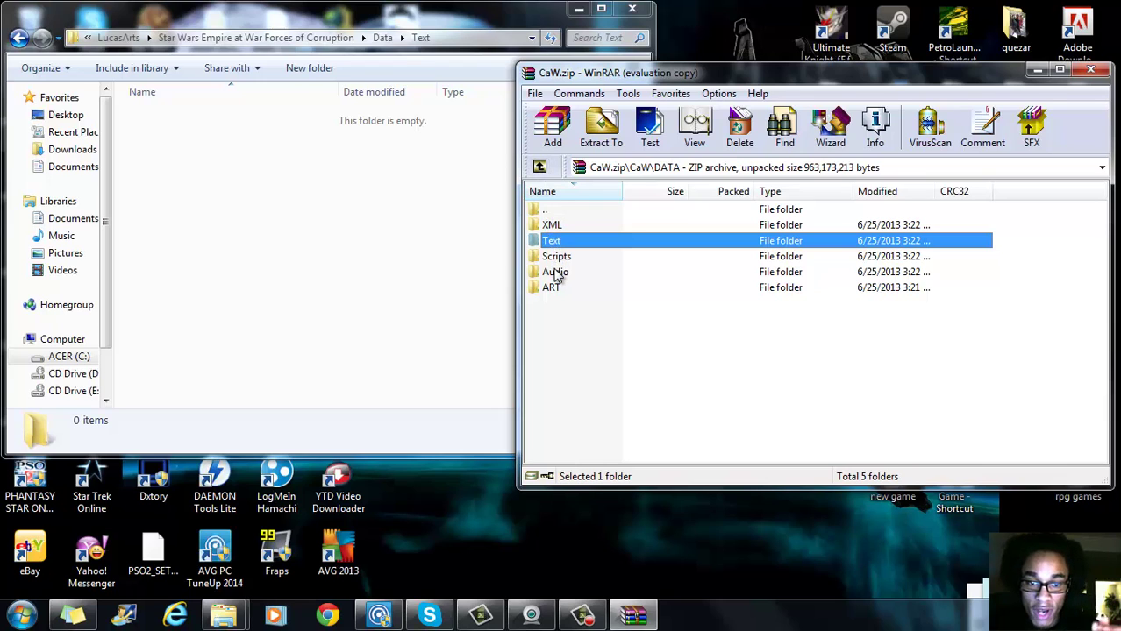
Leave the LucasArts folders and browse to C:\Program Files (x86)\Steam\SteamApps\common
click(22, 39)
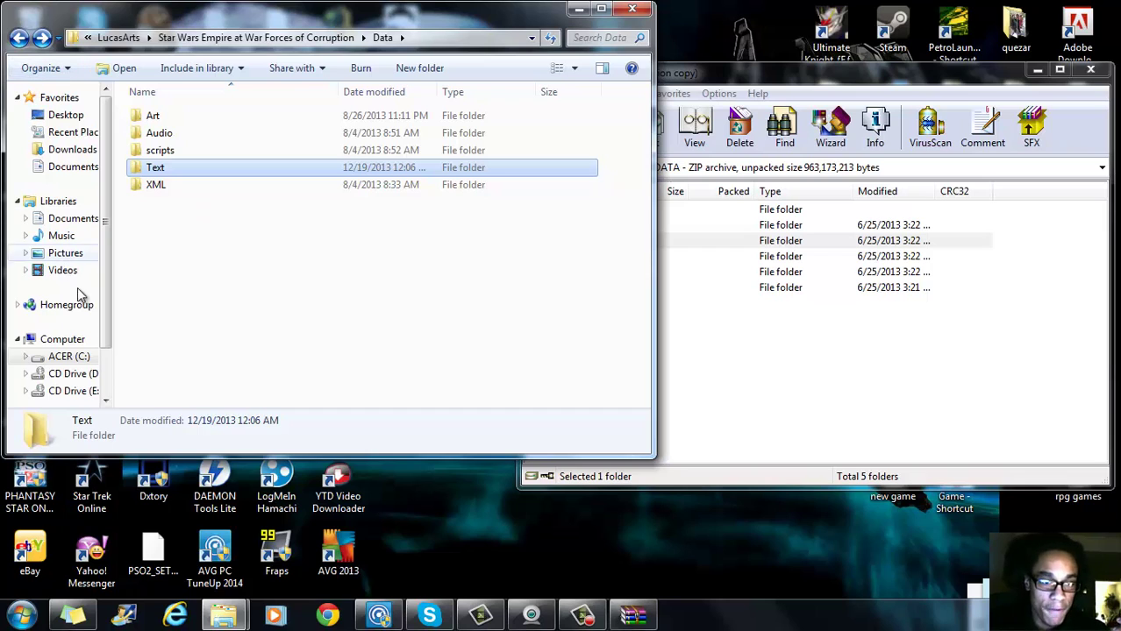
click(70, 357)
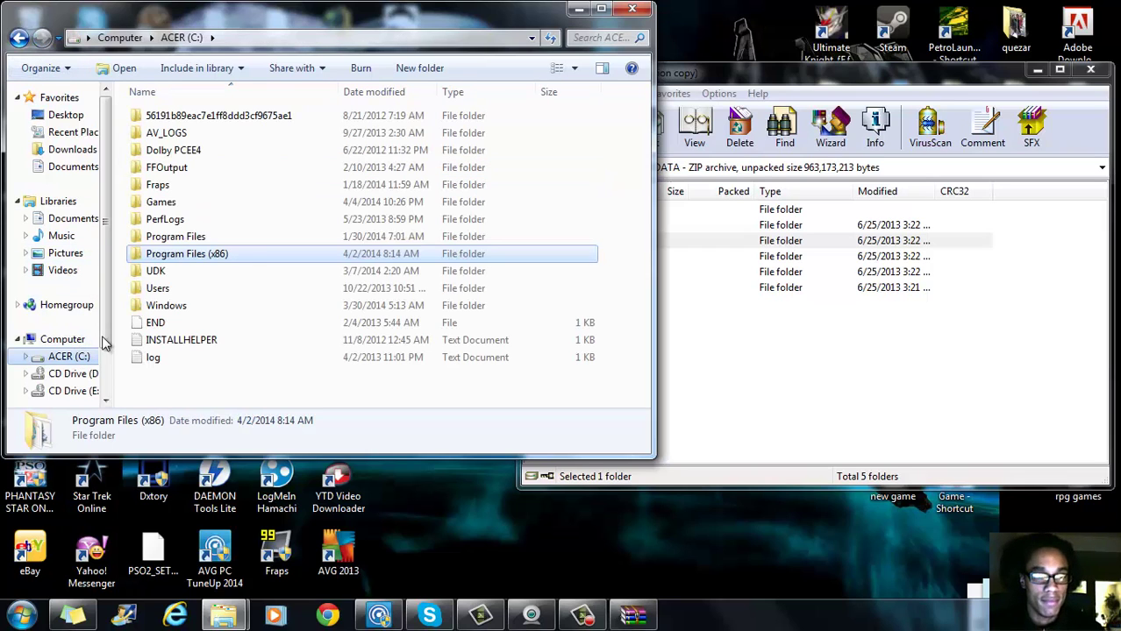
double_click(240, 257)
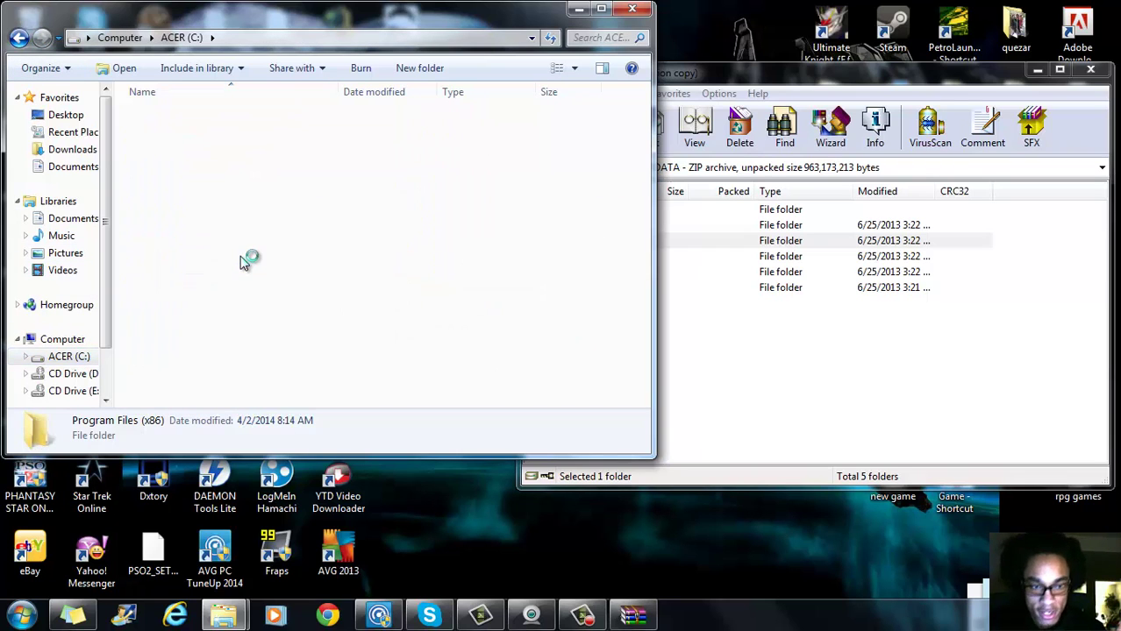
text(steam)
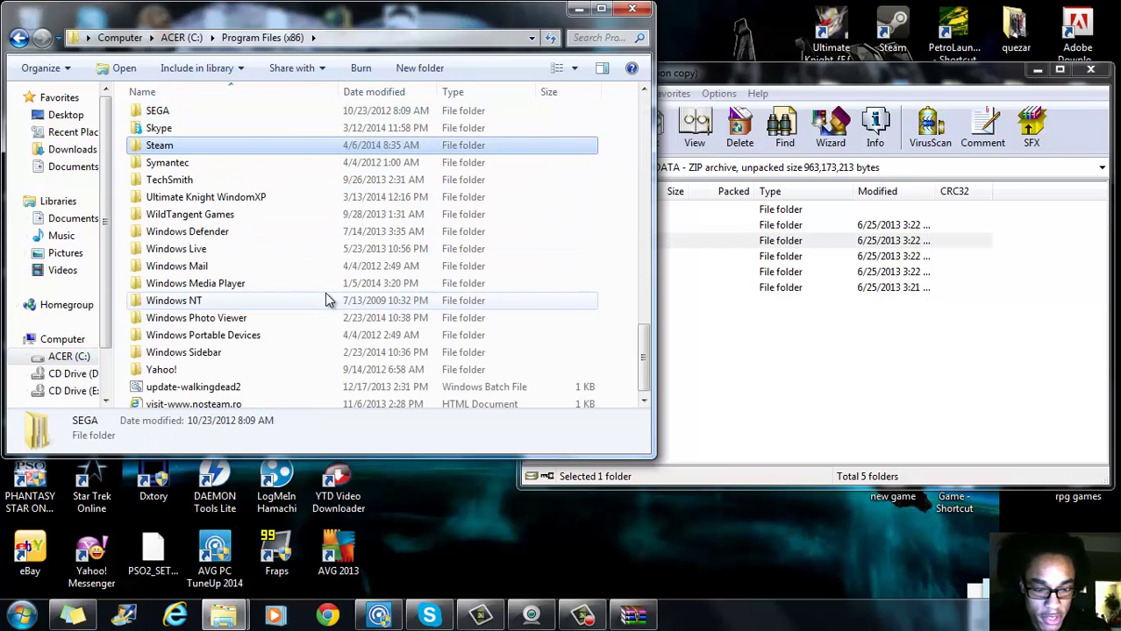
double_click(220, 145)
text(steam)
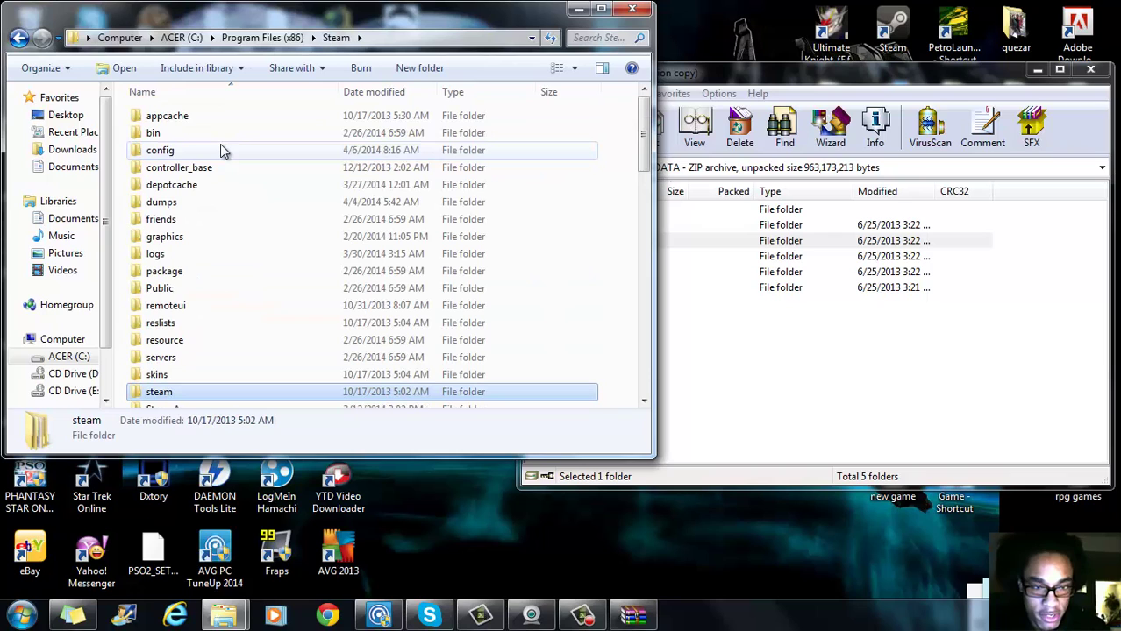
text(apps)
key(Return)
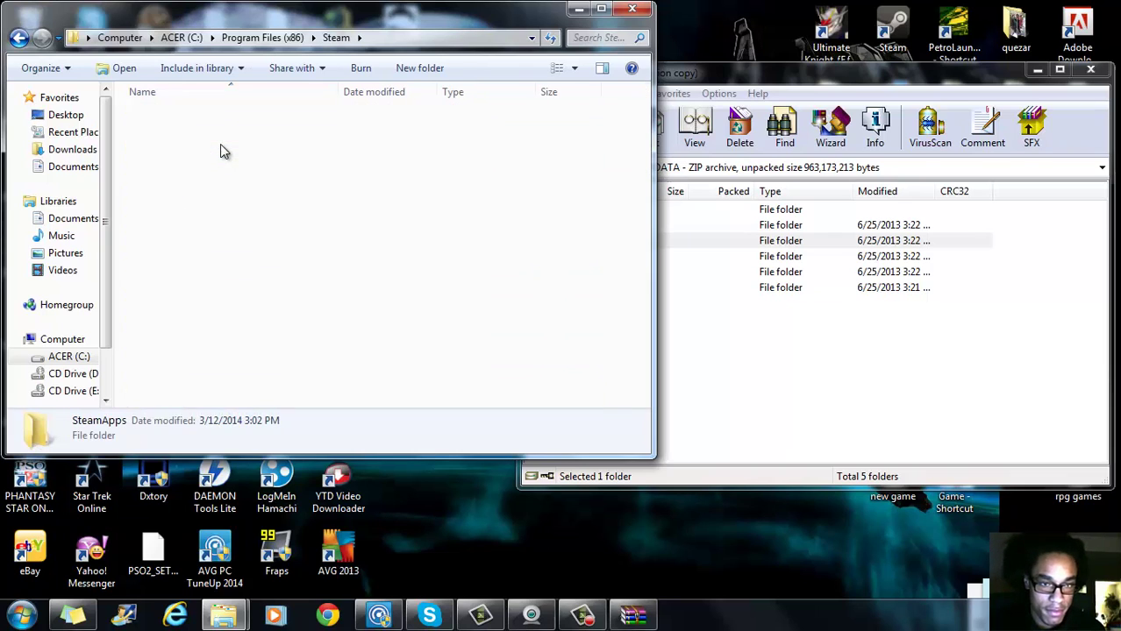
double_click(212, 115)
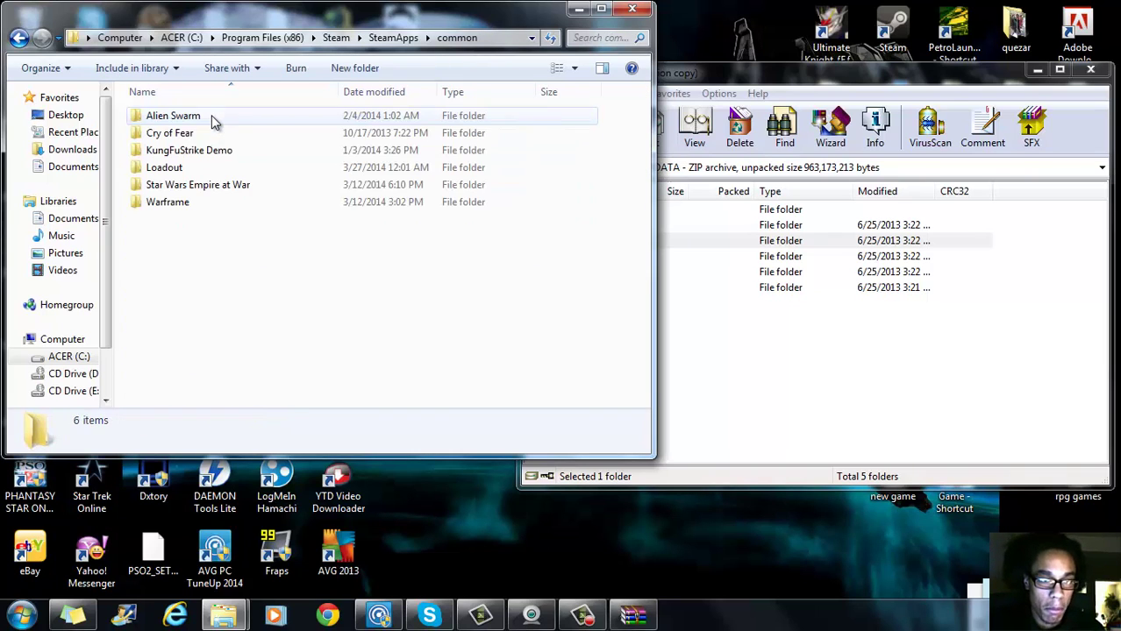
Open the Data folder inside the corruption folder of Star Wars Empire at War
double_click(194, 185)
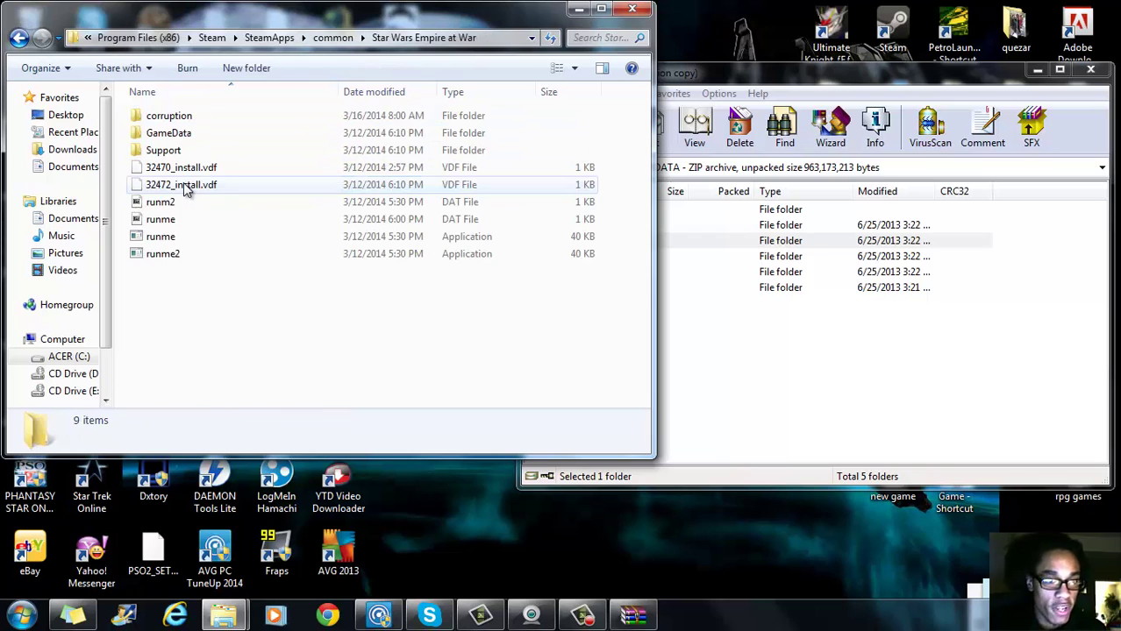
double_click(194, 115)
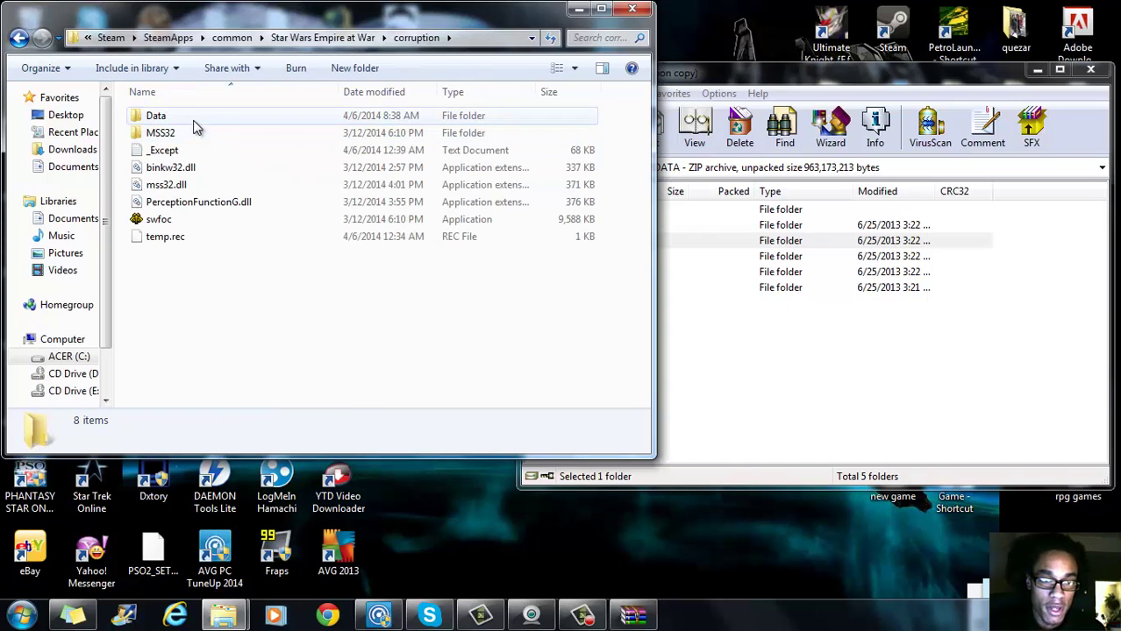
click(194, 121)
double_click(195, 122)
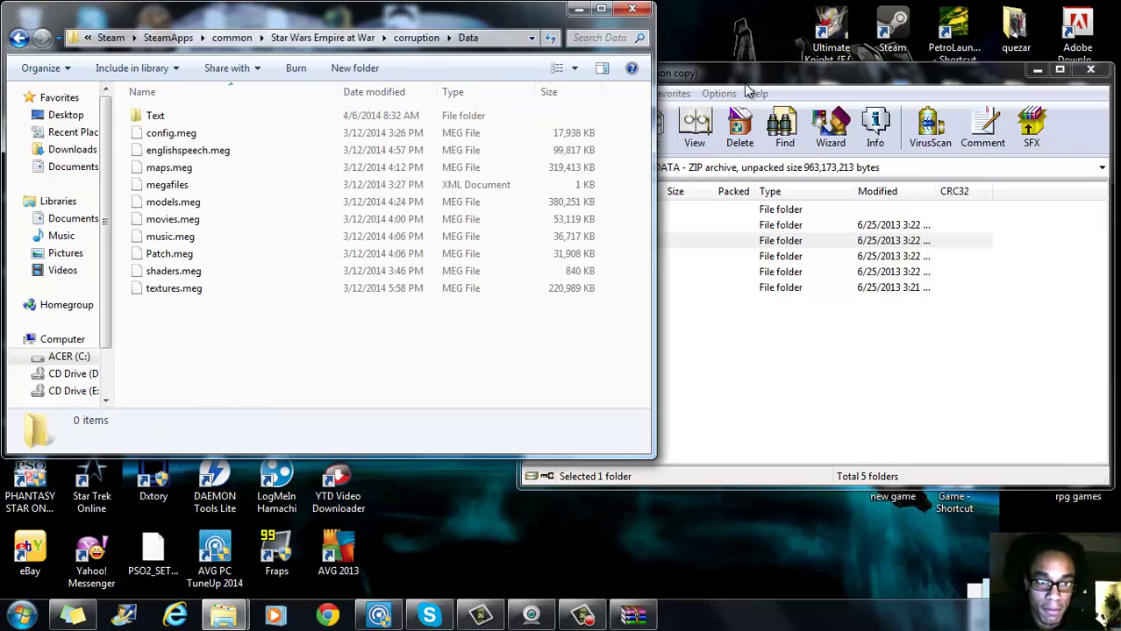
Bring the CaW archive window forward and open the Text folder in the Steam game's corruption\Data folder
click(856, 75)
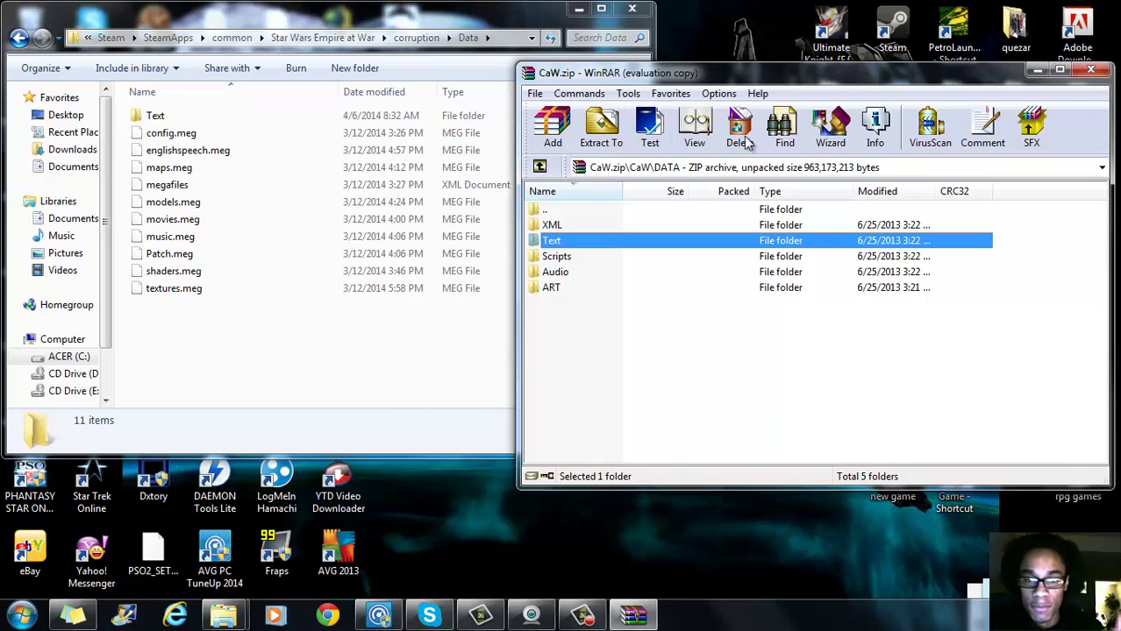
click(182, 109)
double_click(182, 112)
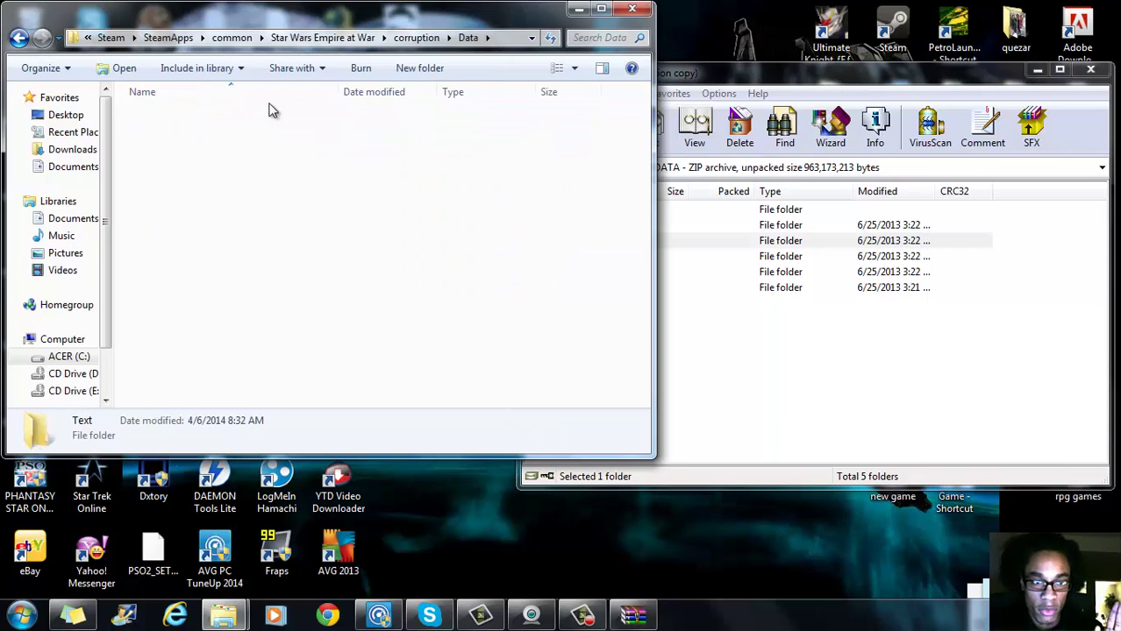
Copy MasterTextFile_ENGLISH.DAT from the CaW archive's Text folder into the game's corruption\Data\Text folder, replacing the existing file
click(838, 77)
double_click(608, 242)
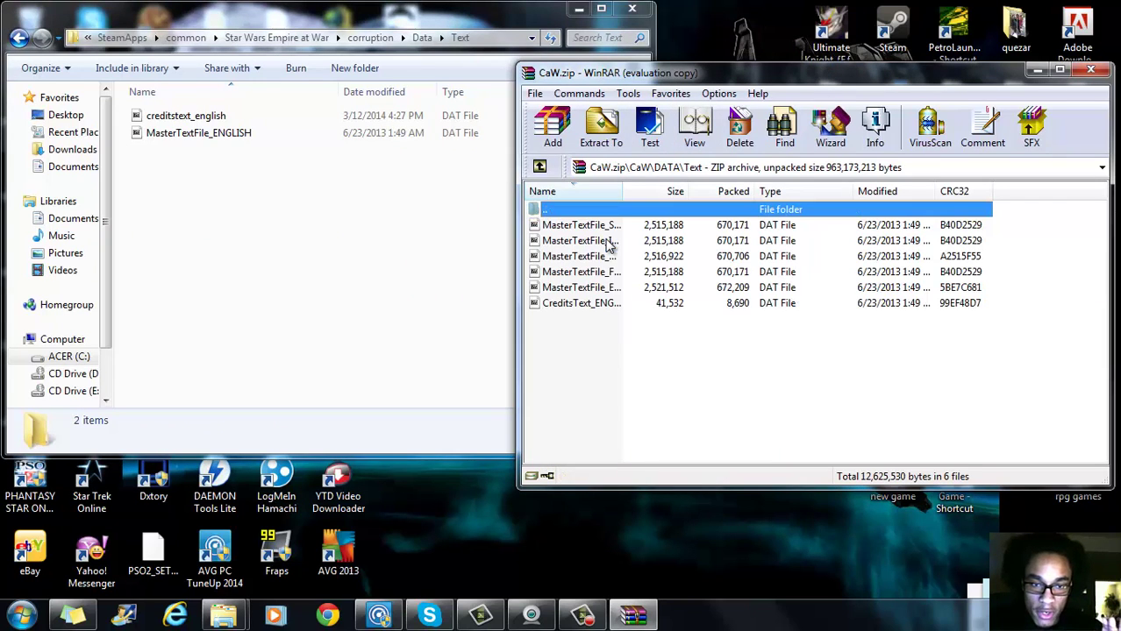
click(594, 290)
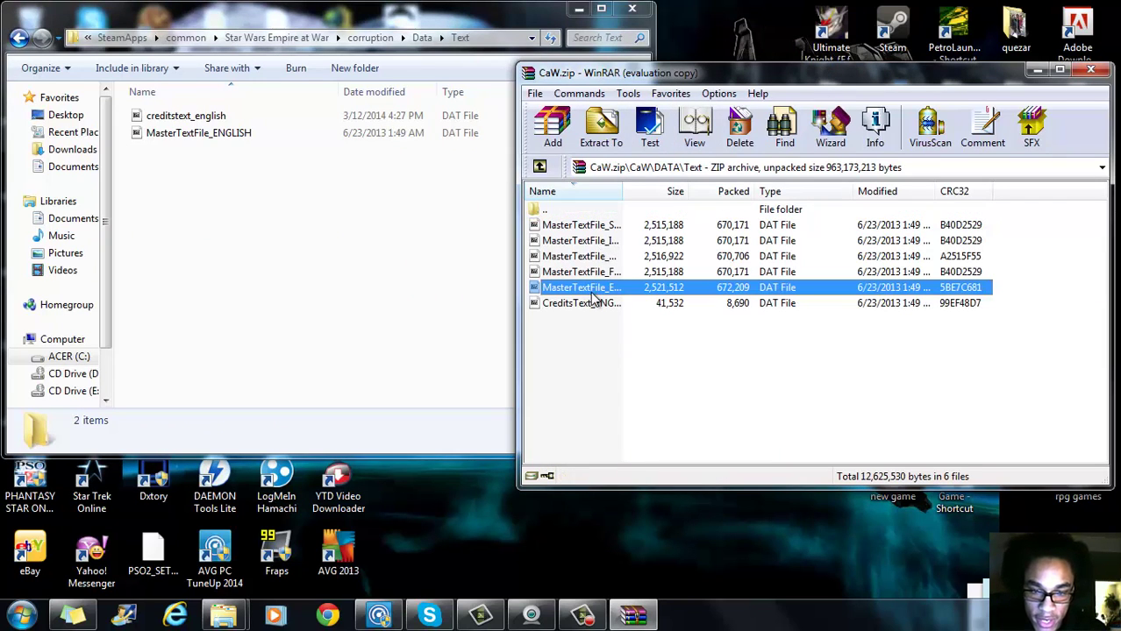
drag(593, 298, 282, 284)
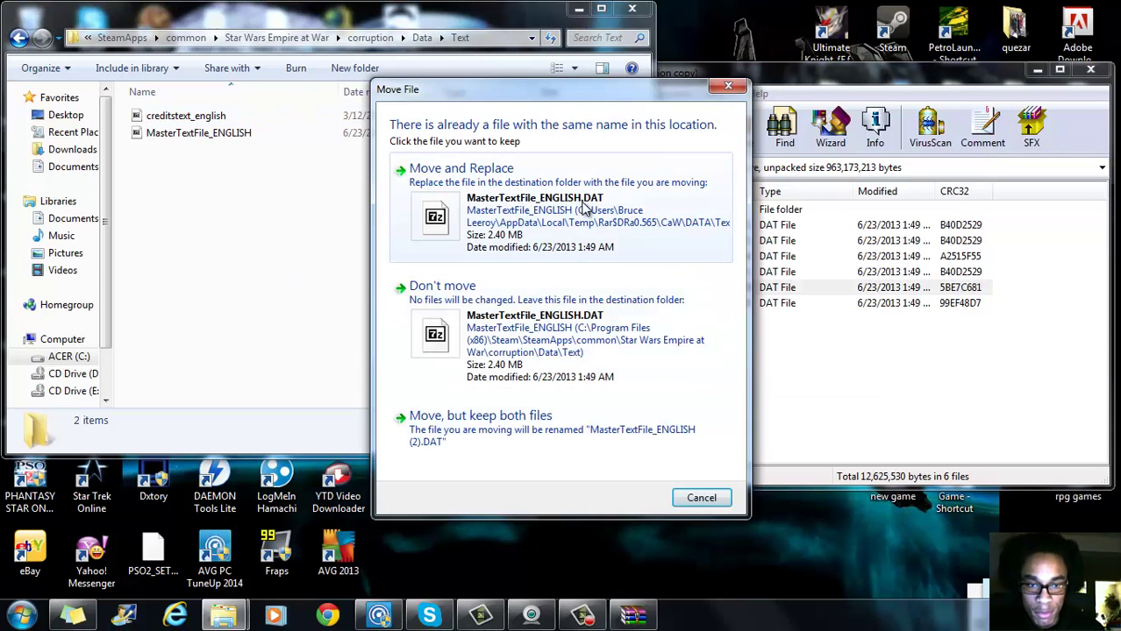
click(585, 208)
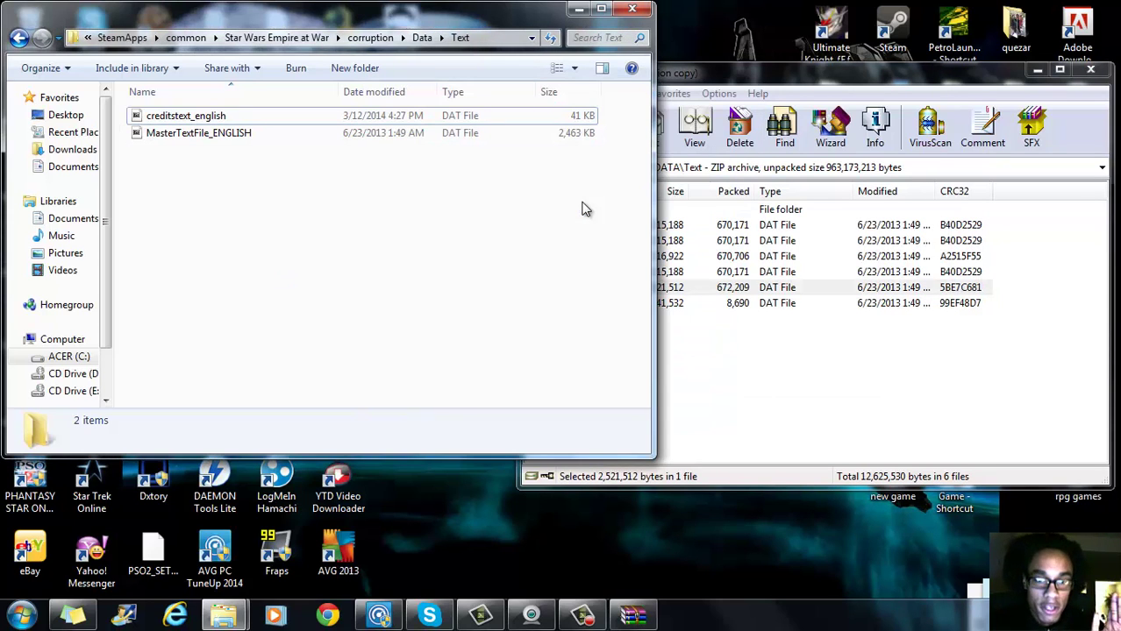
Return to both parent data folders and copy the archive's Scripts, Audio, ART and XML folders into the game's corruption\Data folder
click(19, 39)
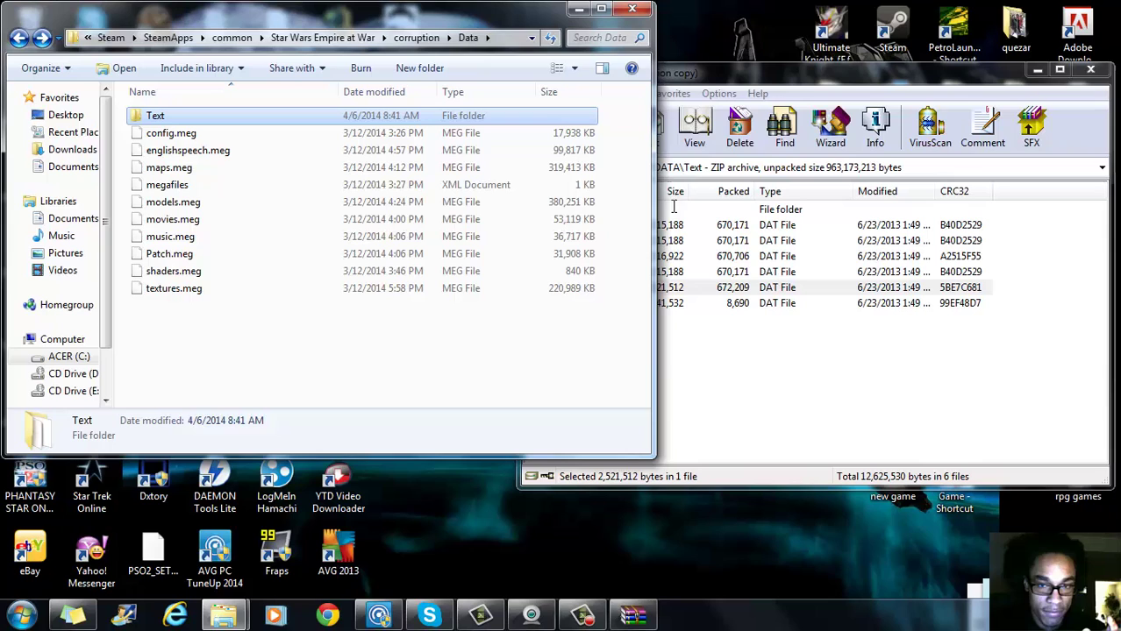
click(800, 77)
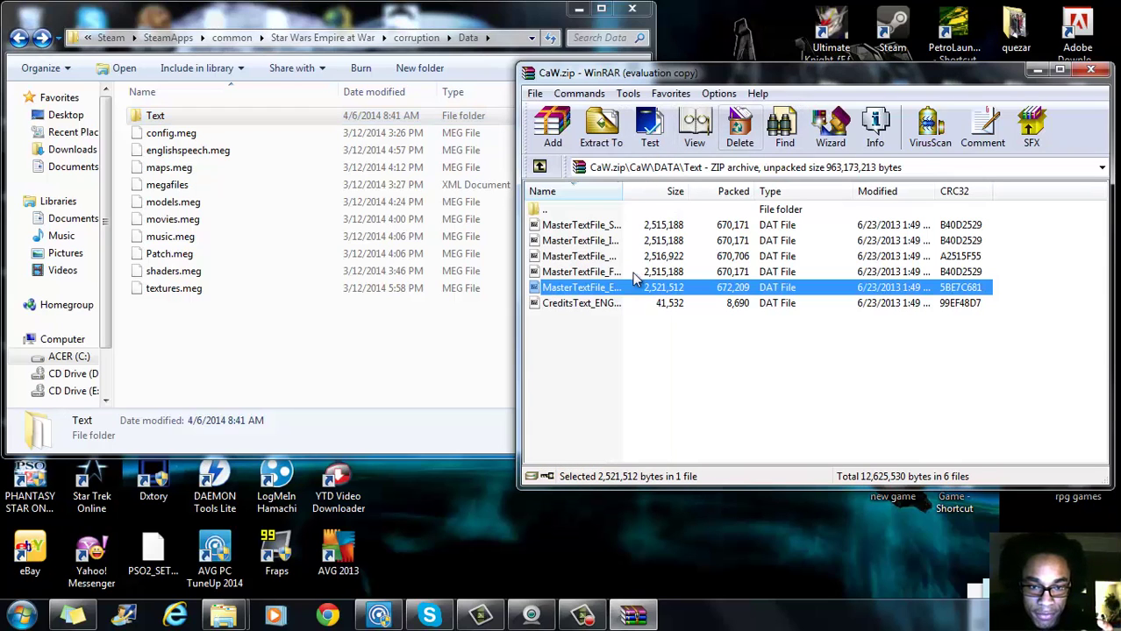
click(541, 168)
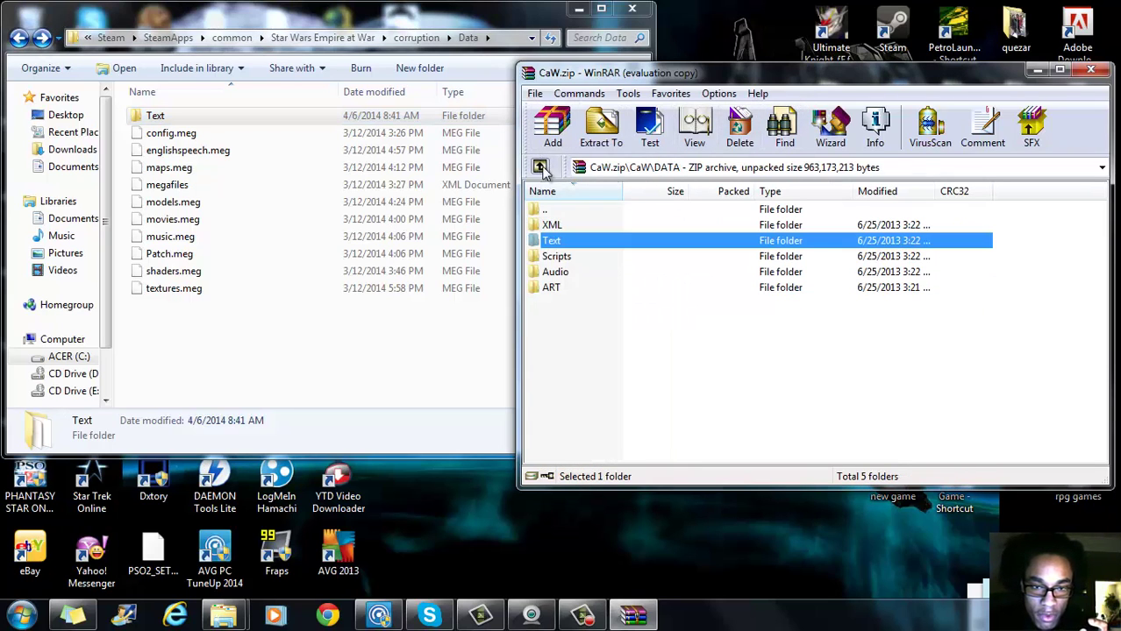
drag(566, 328, 551, 265)
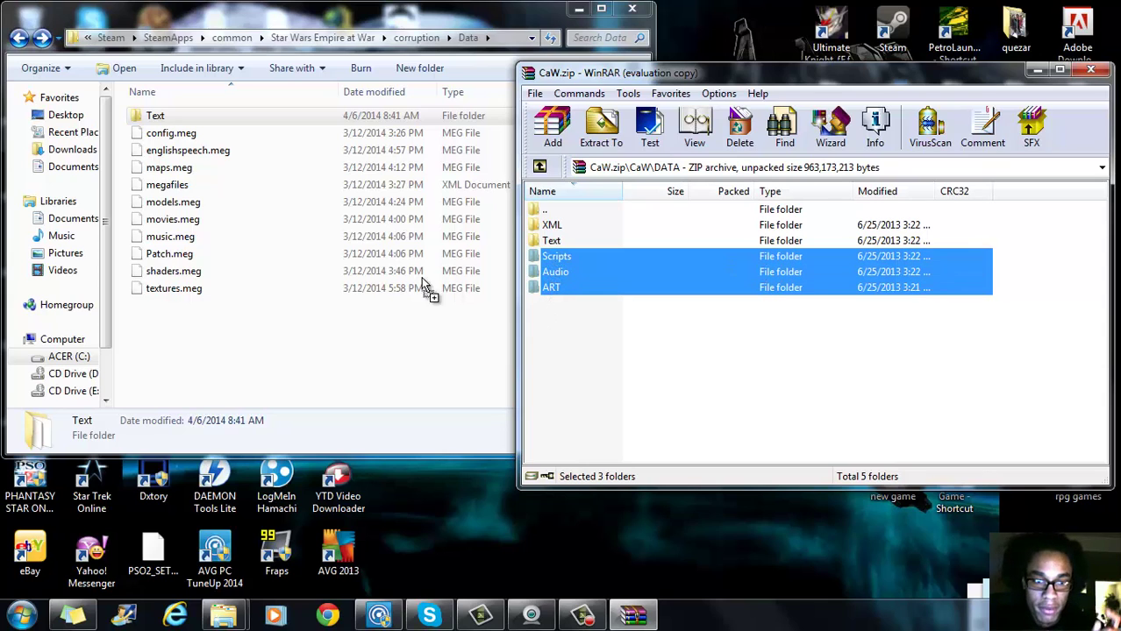
drag(299, 330, 299, 330)
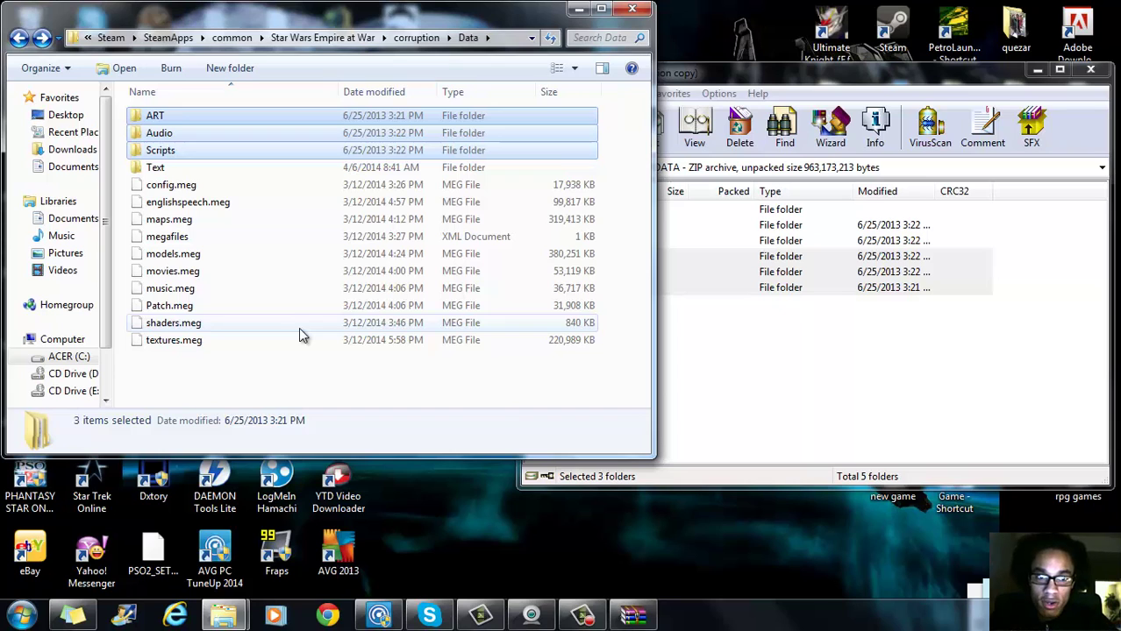
click(791, 404)
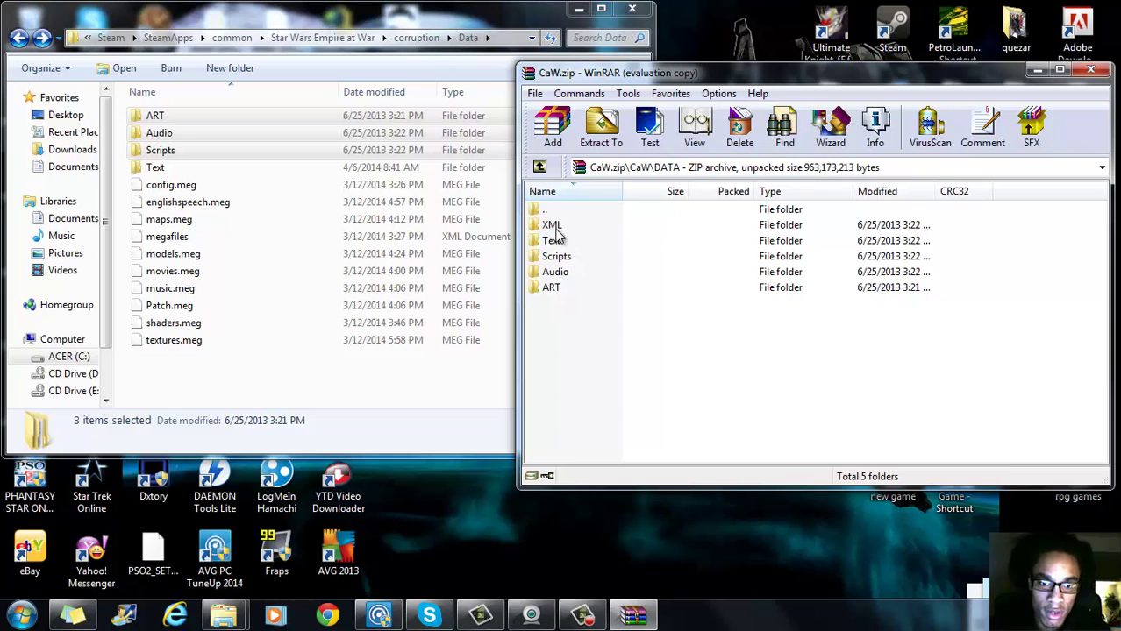
drag(554, 226, 299, 382)
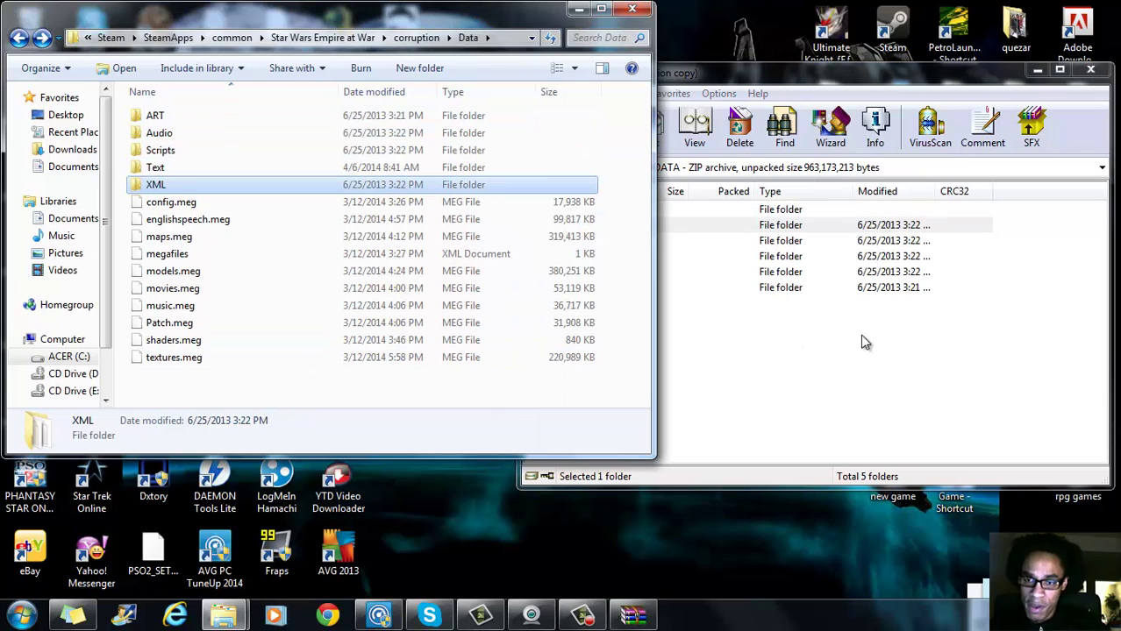
Close the CaW archive and the game's Data folder, and dismiss the Windows color scheme prompt without choosing an option
click(1092, 75)
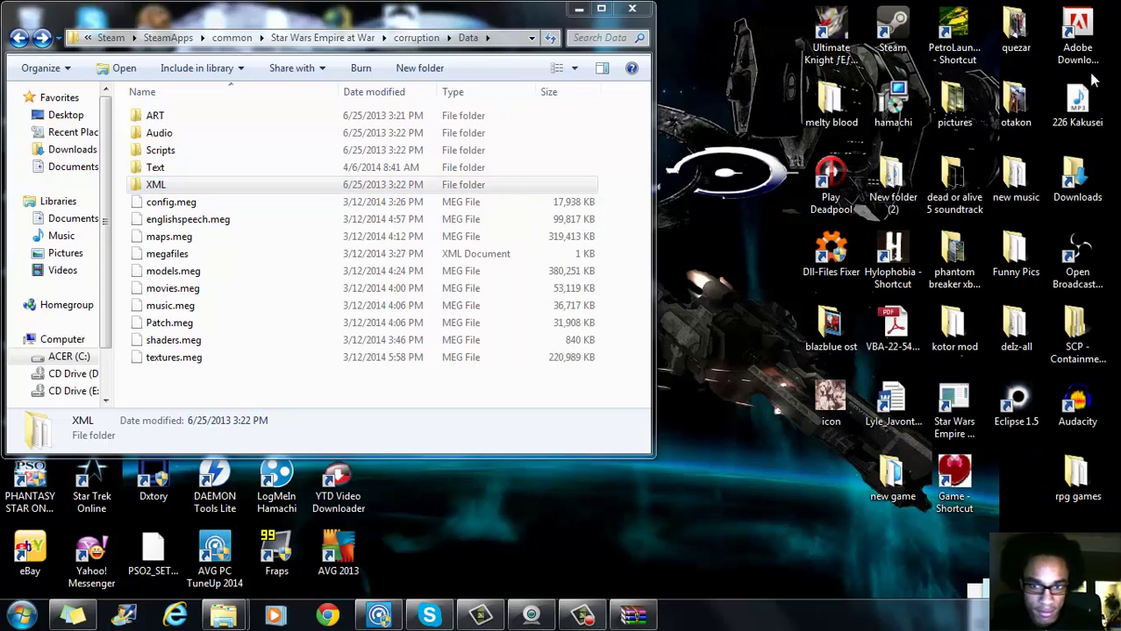
click(638, 10)
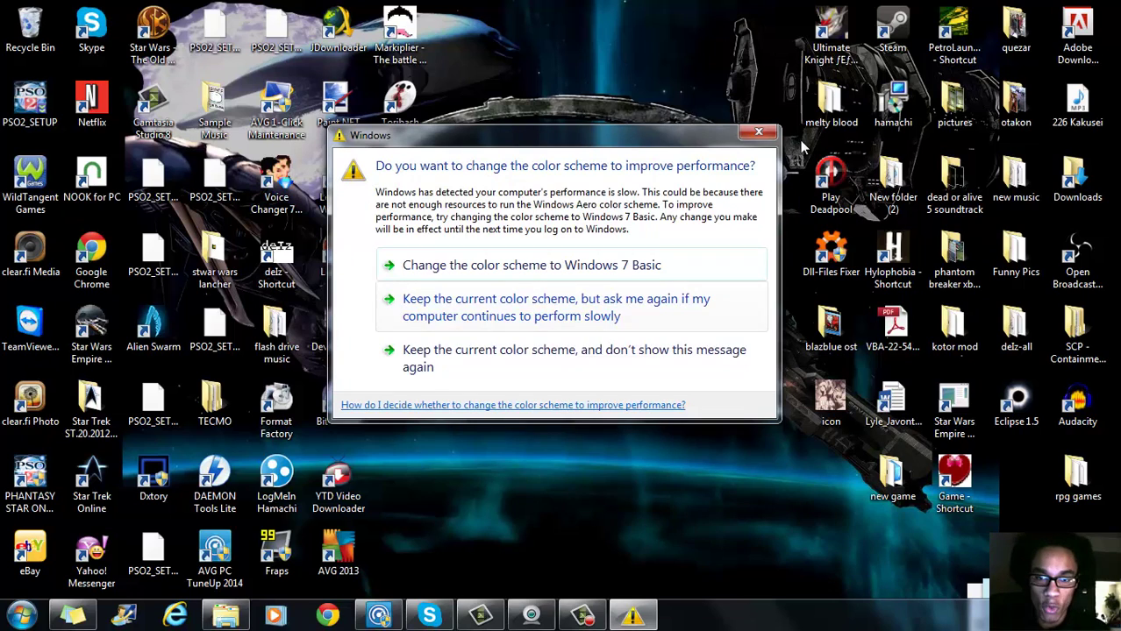
click(758, 133)
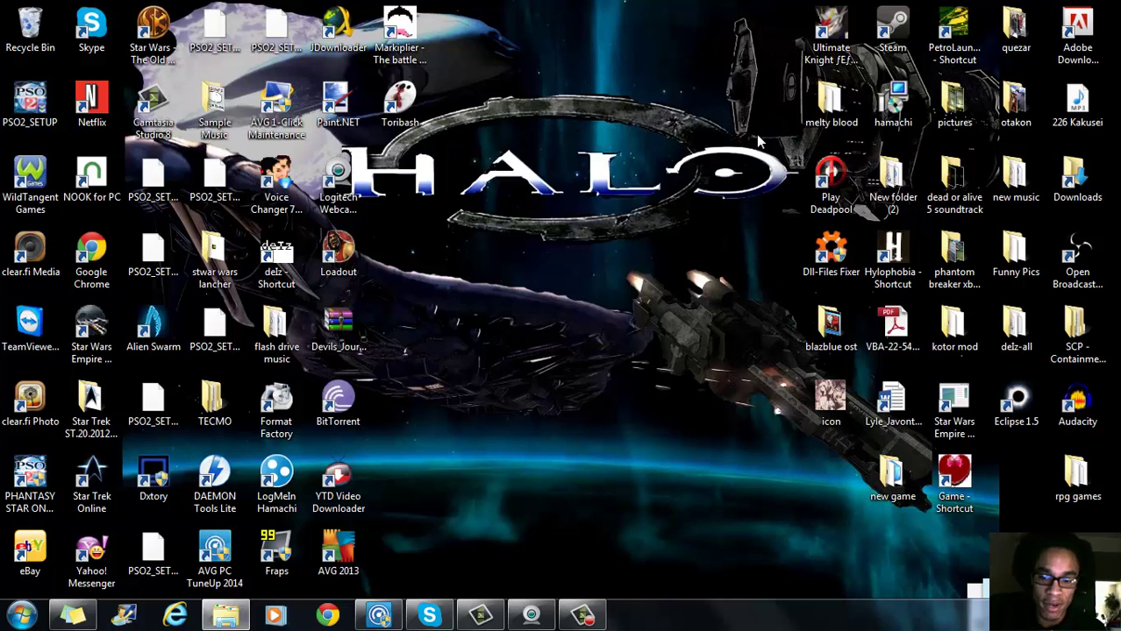